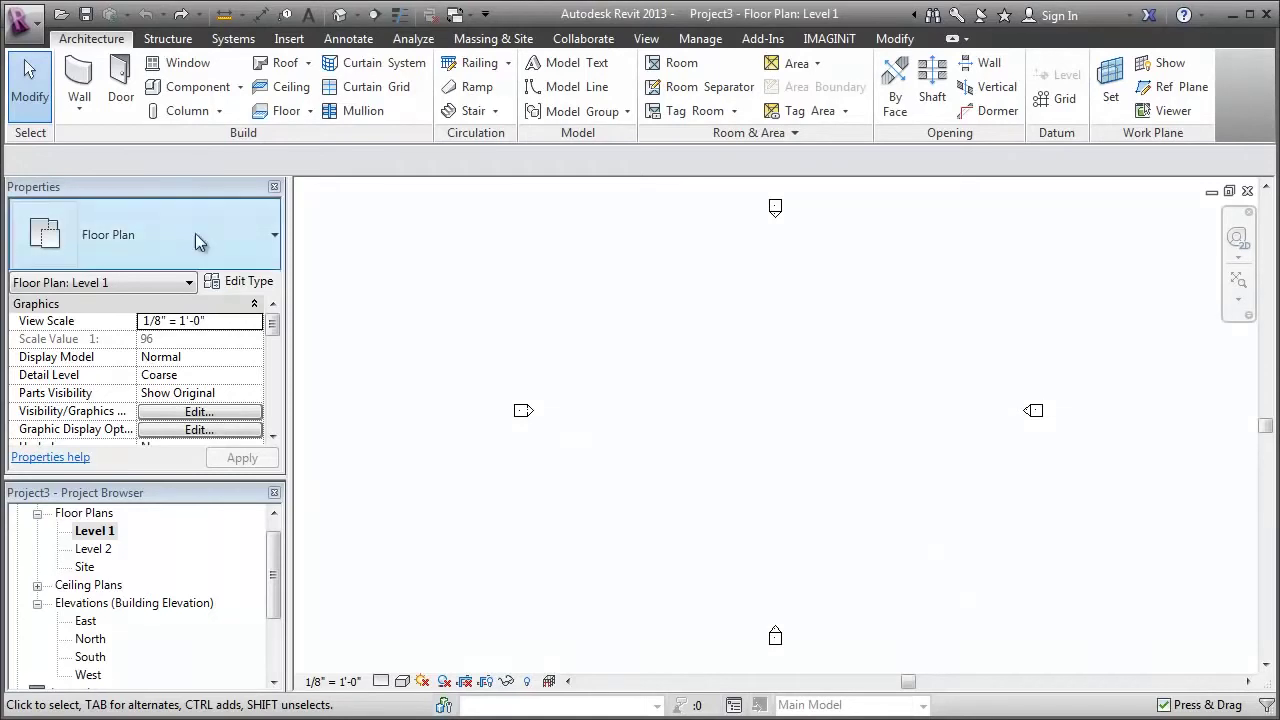
# Start a wall with its Top Constraint set to Up to level: Level 2.
pyautogui.click(82, 80)
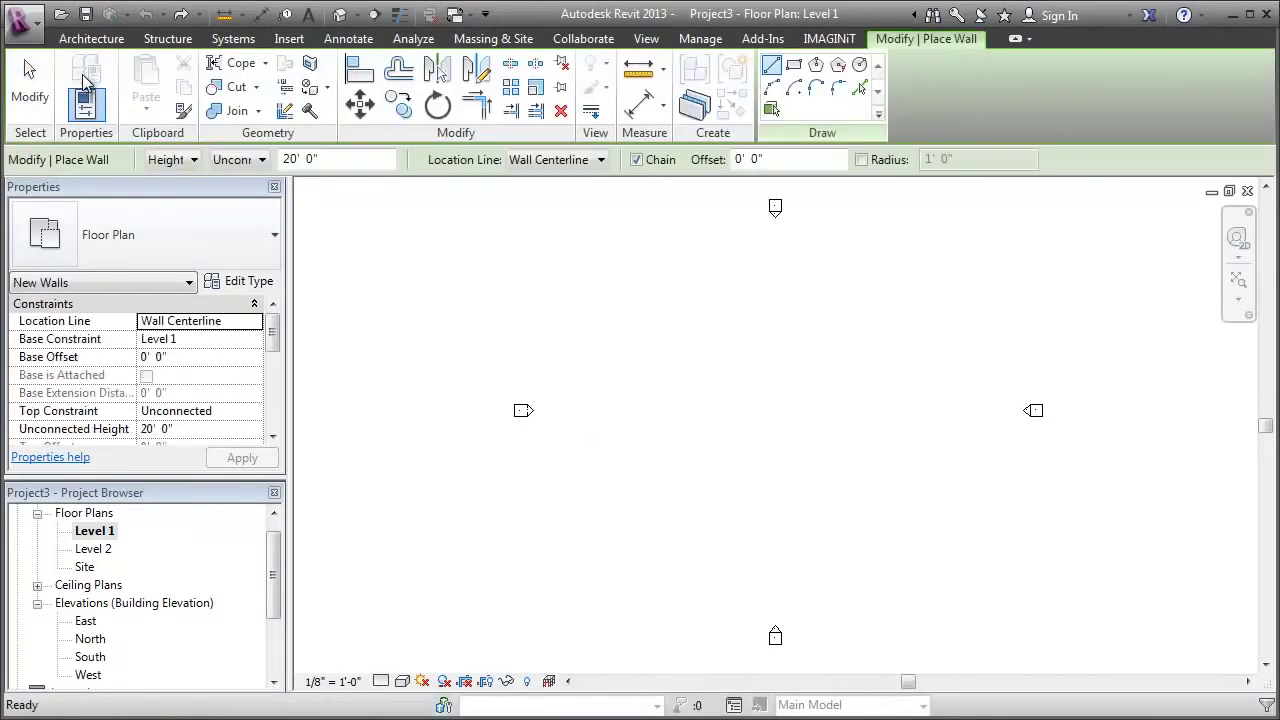
pyautogui.click(255, 413)
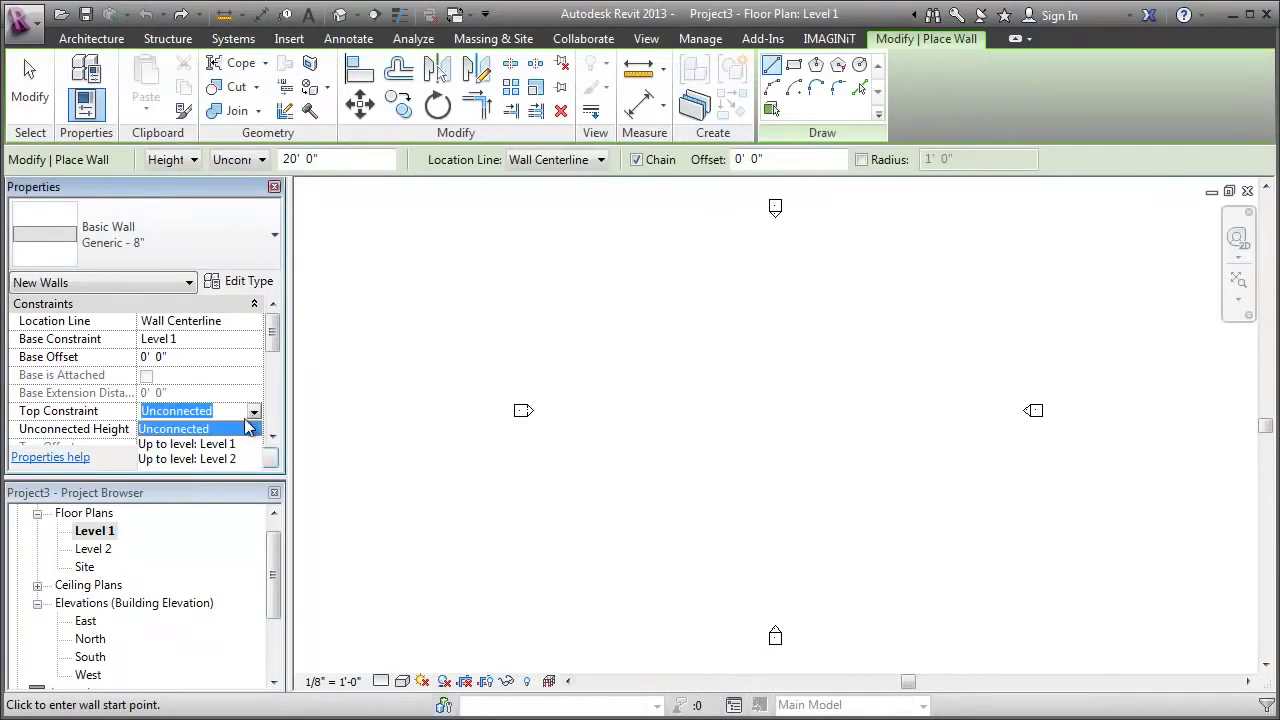
pyautogui.click(235, 443)
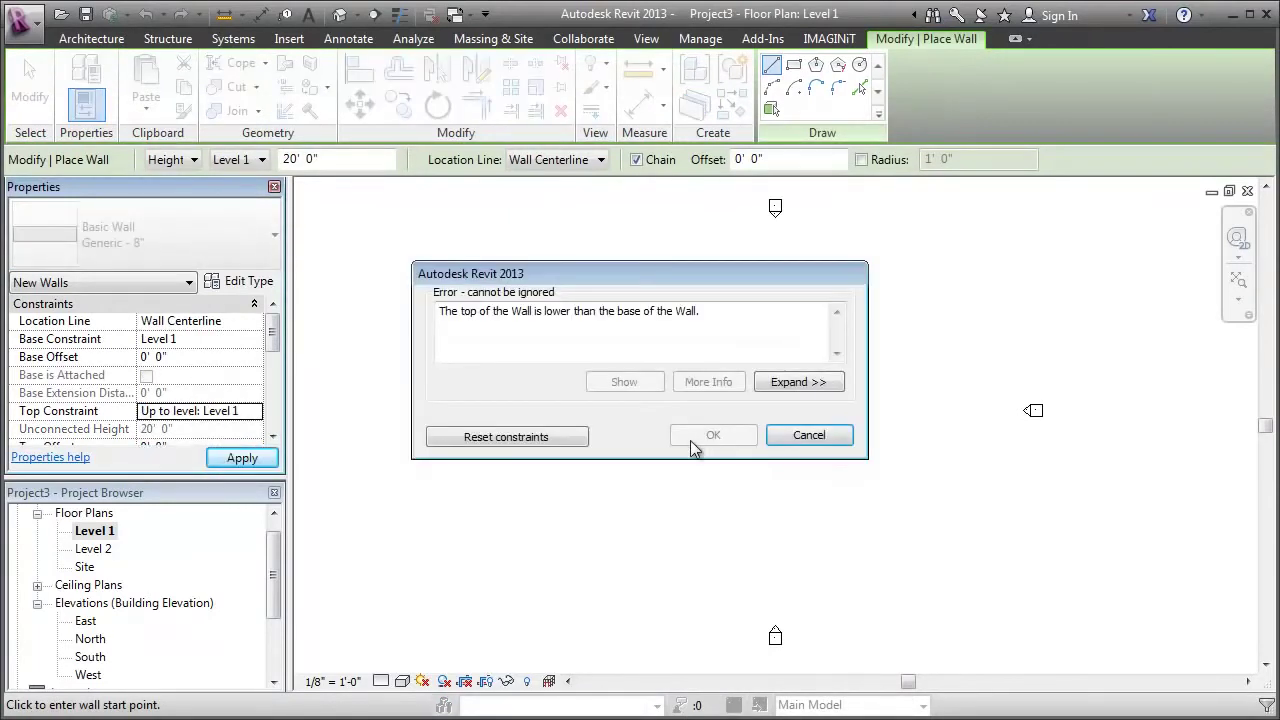
pyautogui.click(806, 435)
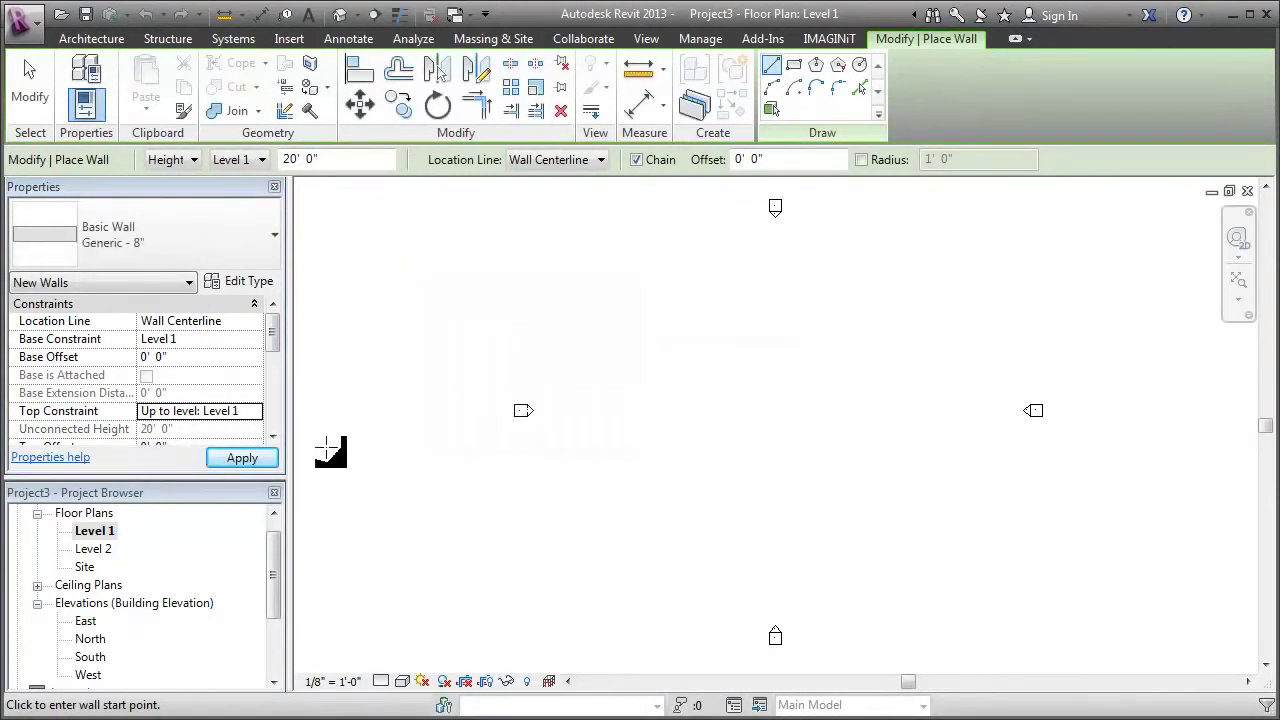
pyautogui.click(254, 411)
pyautogui.click(222, 459)
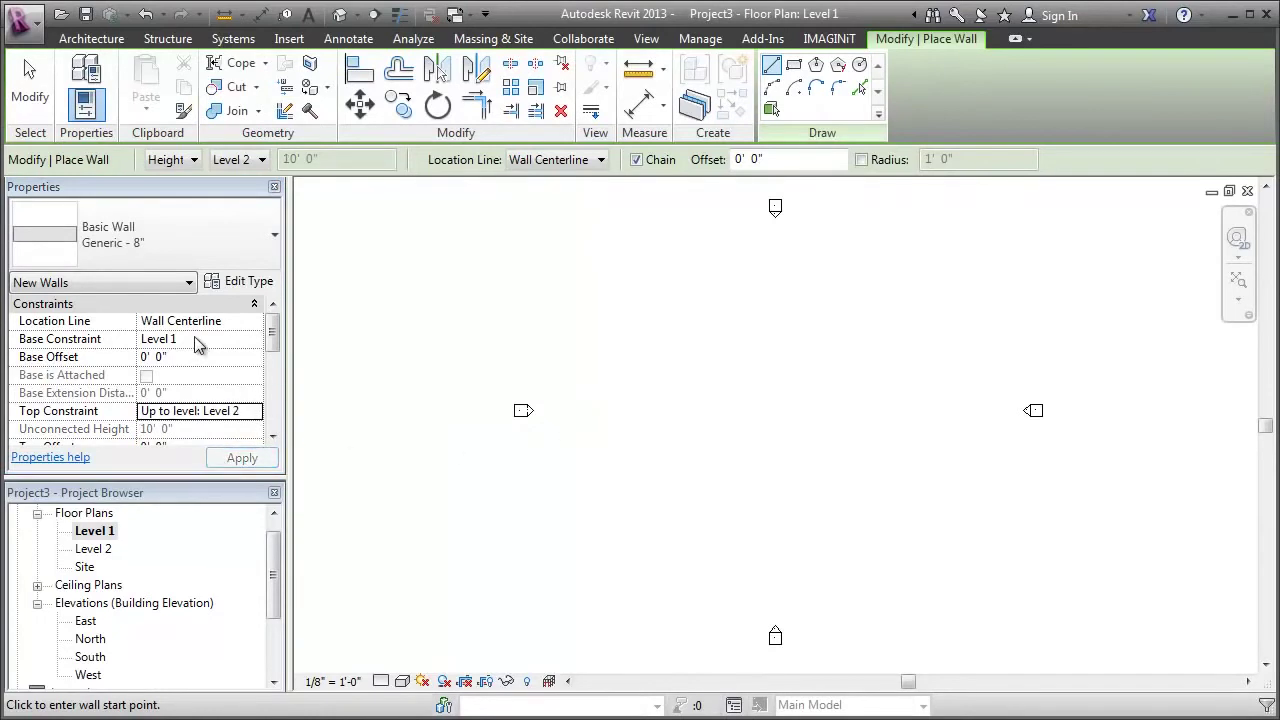
# Draw one horizontal Generic - 8" wall segment between two points in the Level 1 plan.
pyautogui.click(625, 433)
pyautogui.click(747, 433)
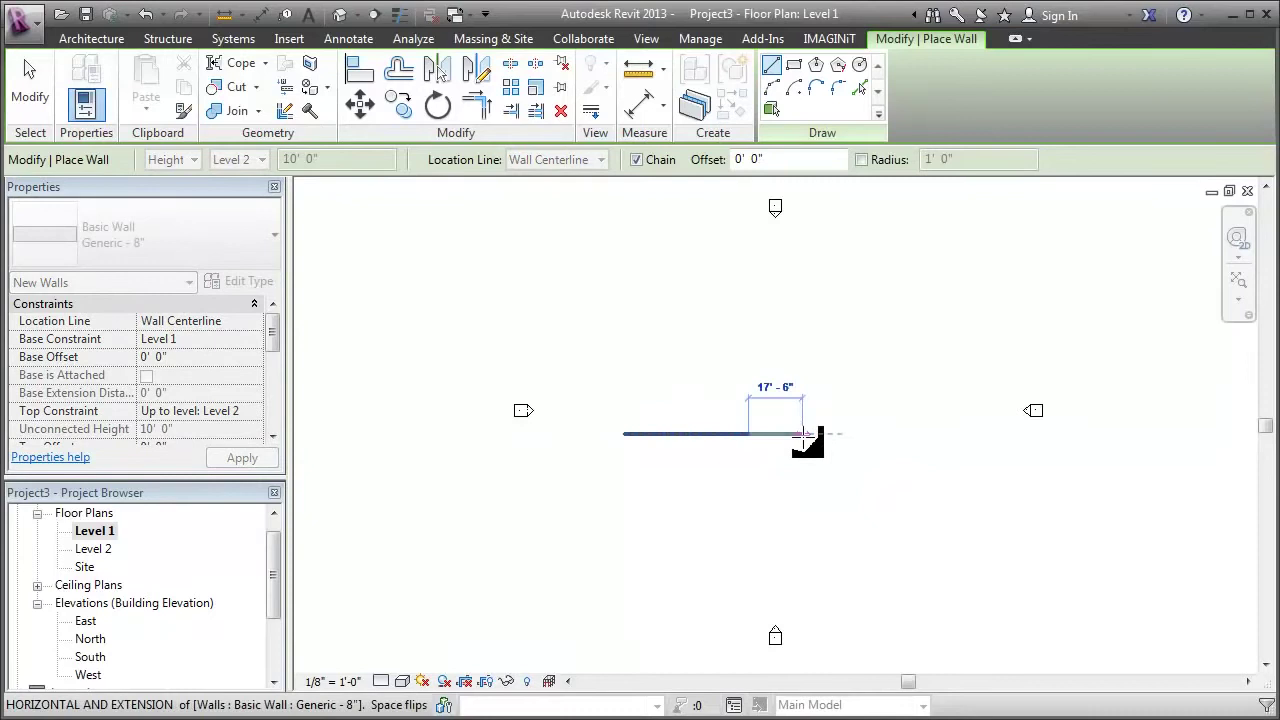
pyautogui.press('Escape')
pyautogui.press('Escape')
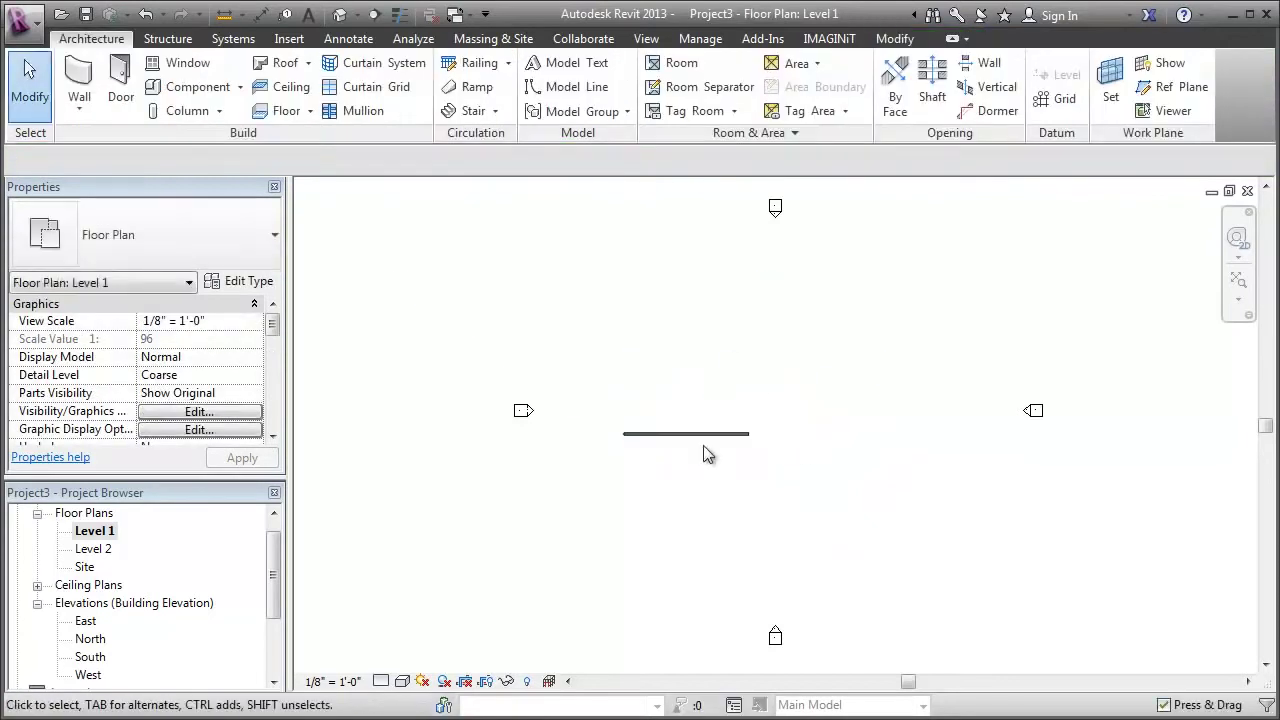
# In the South elevation, select the wall and enter Edit Profile mode.
pyautogui.doubleClick(775, 632)
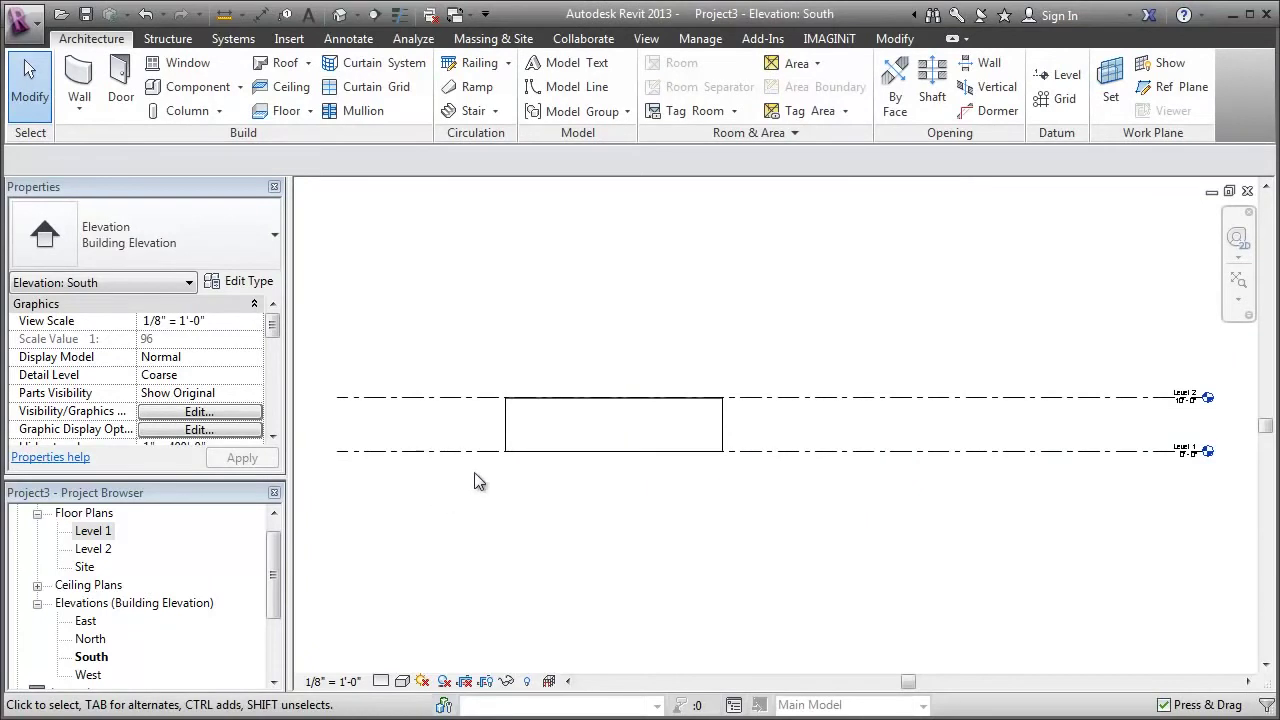
pyautogui.click(510, 433)
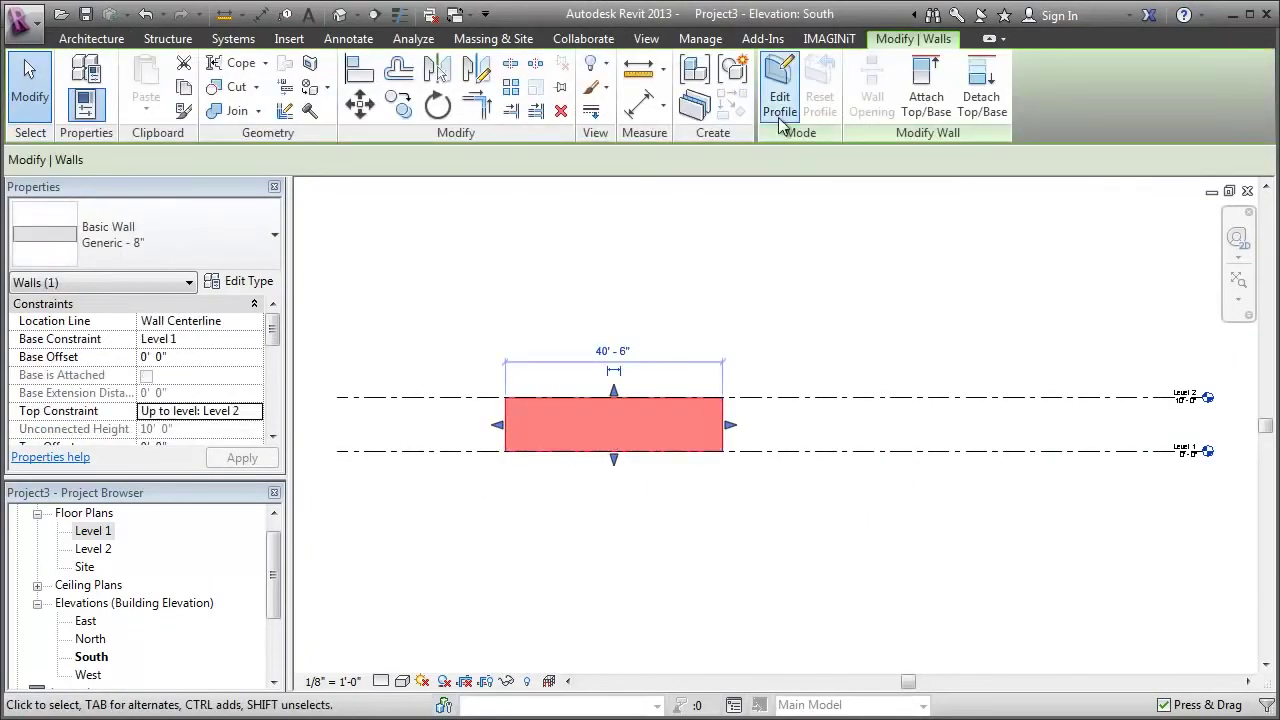
pyautogui.click(781, 118)
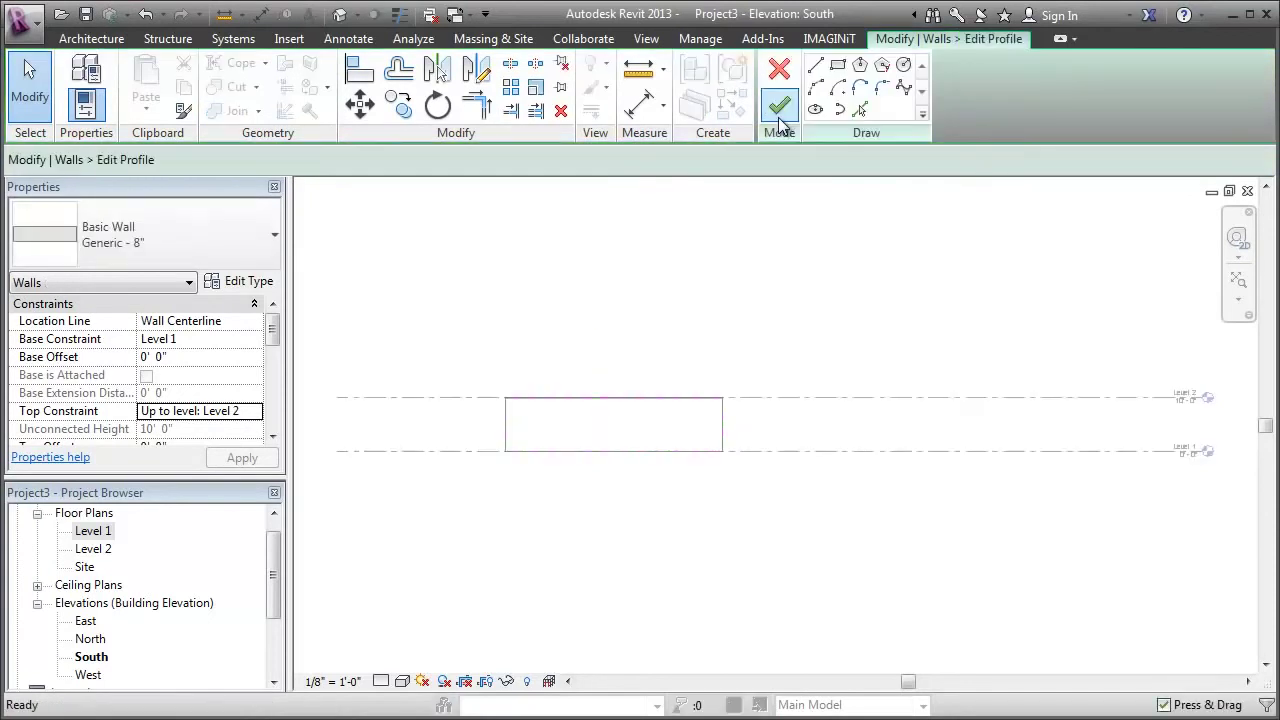
pyautogui.scroll(3, 520, 413)
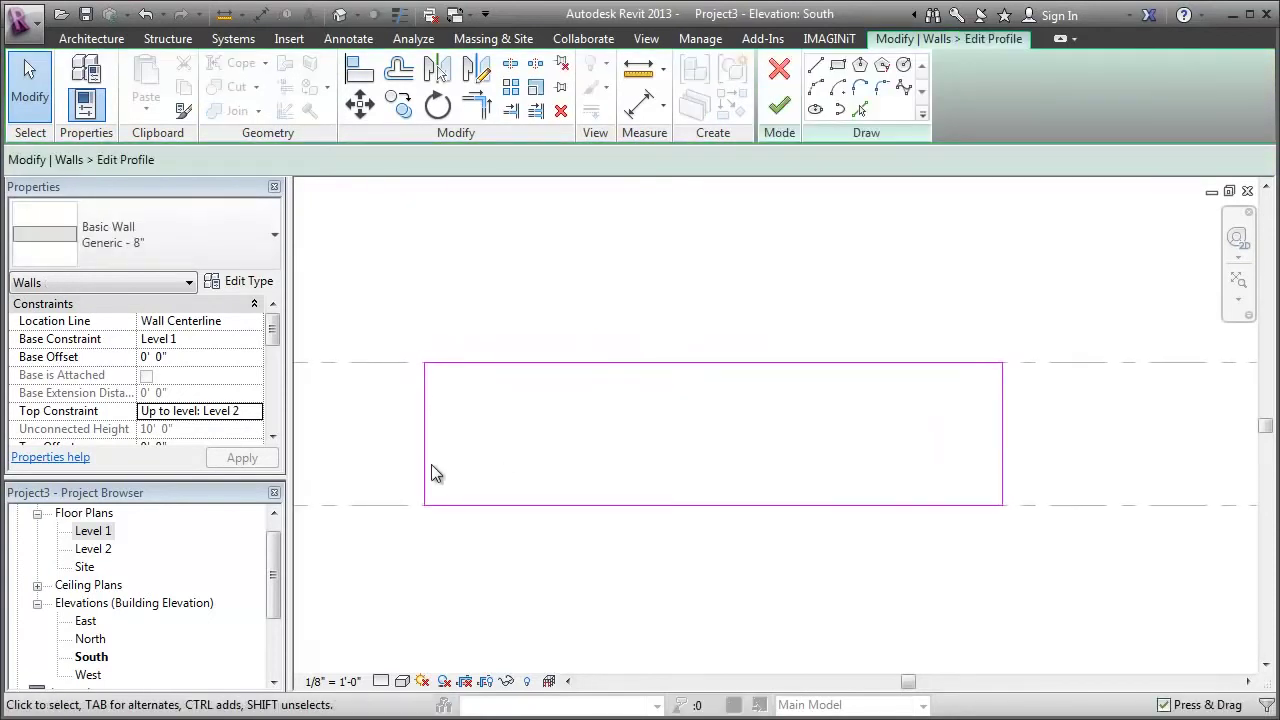
# Replace the straight top edge with a Start-End-Radius arc bulging above the wall.
pyautogui.click(815, 87)
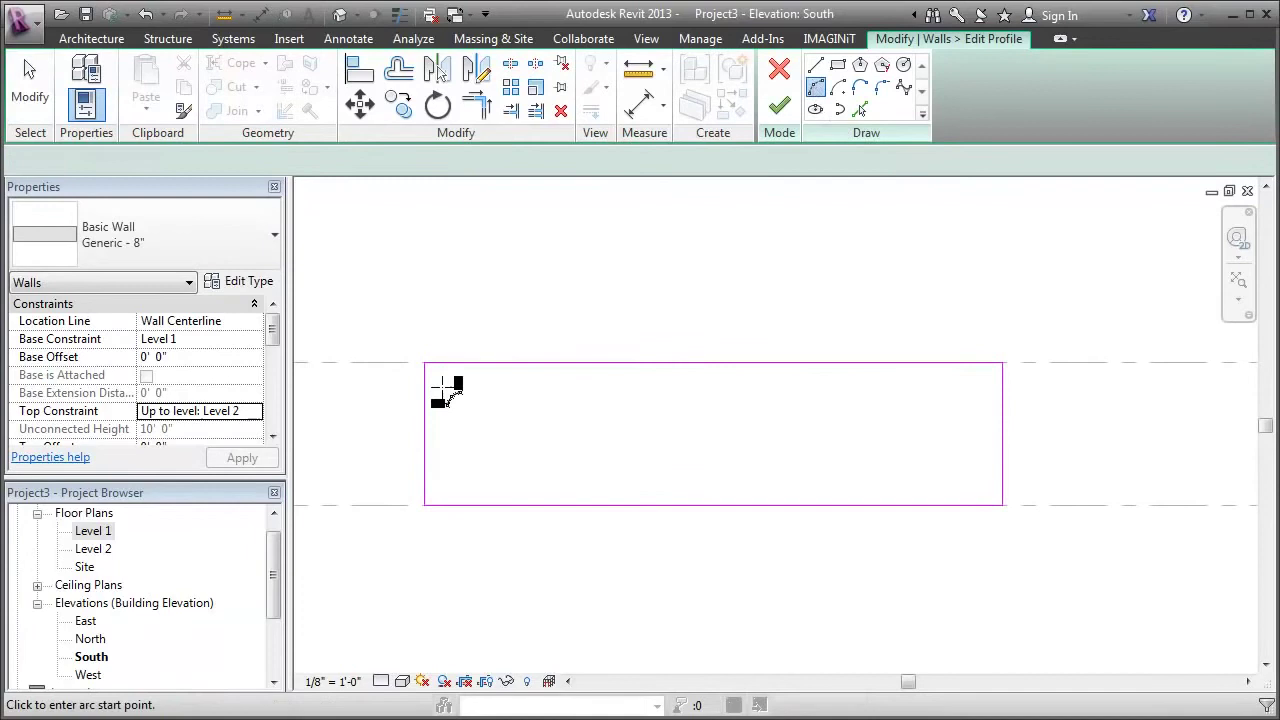
pyautogui.click(424, 362)
pyautogui.click(1002, 362)
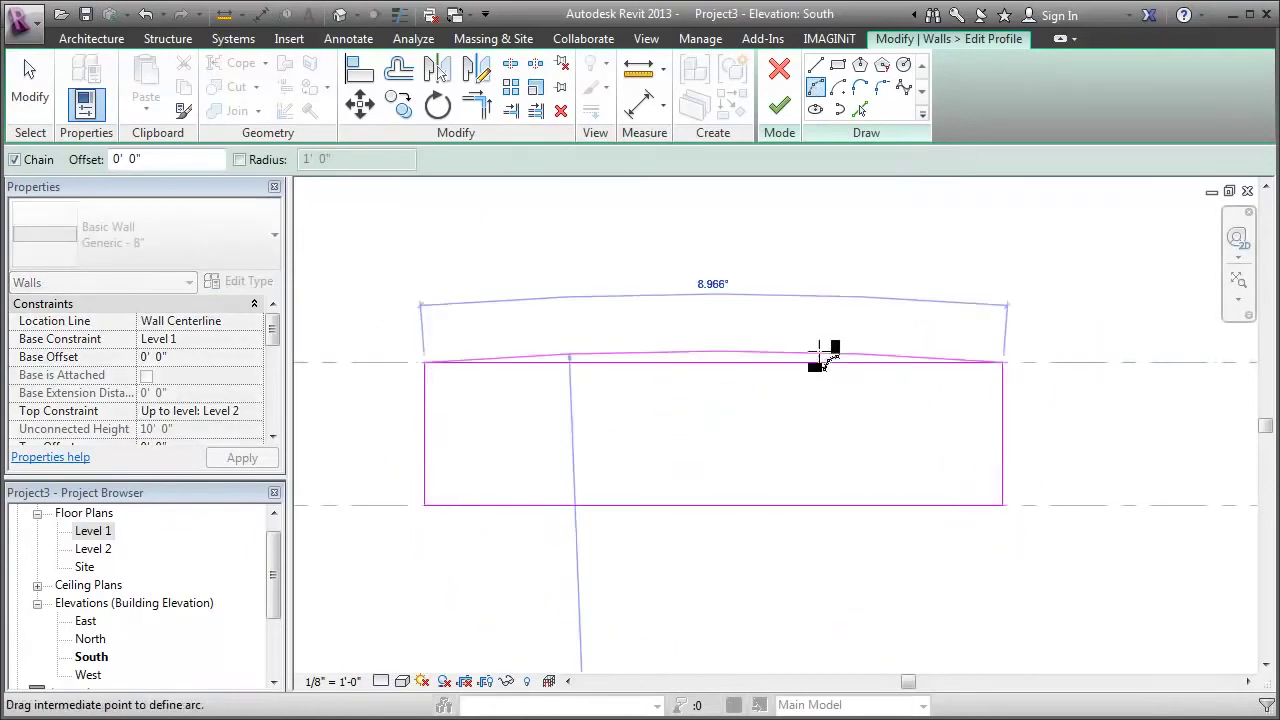
pyautogui.click(714, 316)
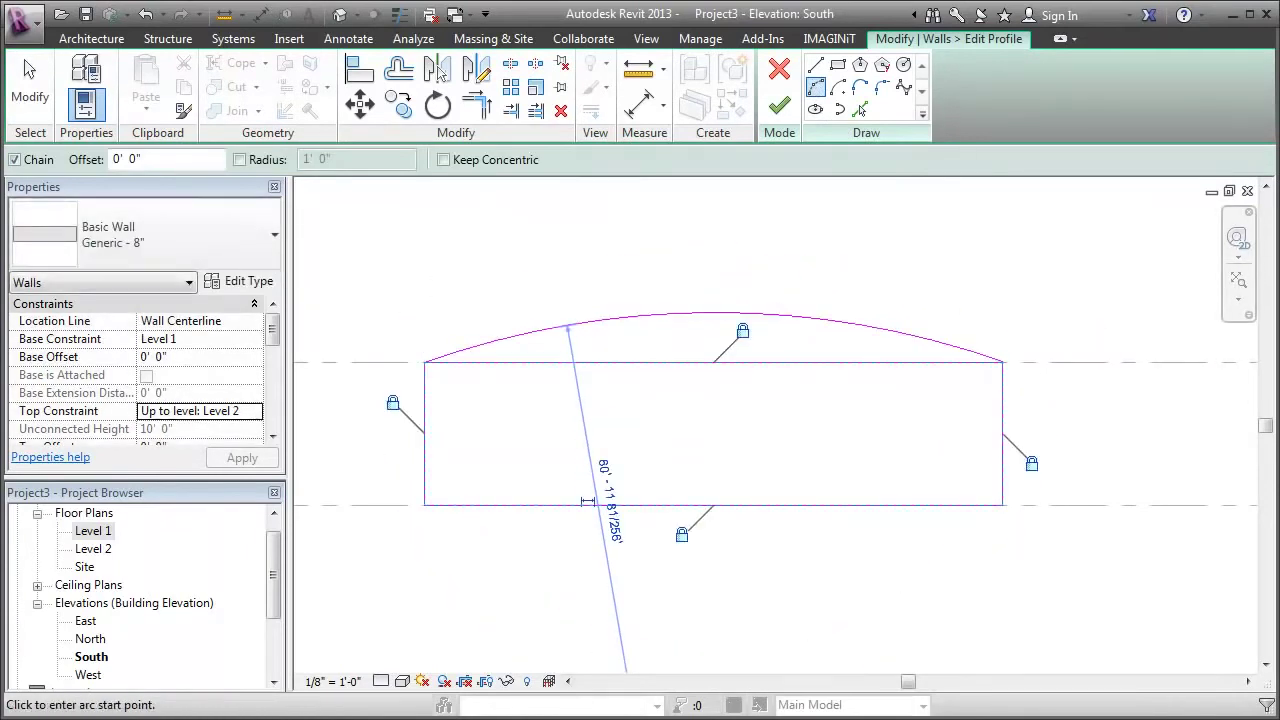
pyautogui.click(13, 94)
pyautogui.click(583, 362)
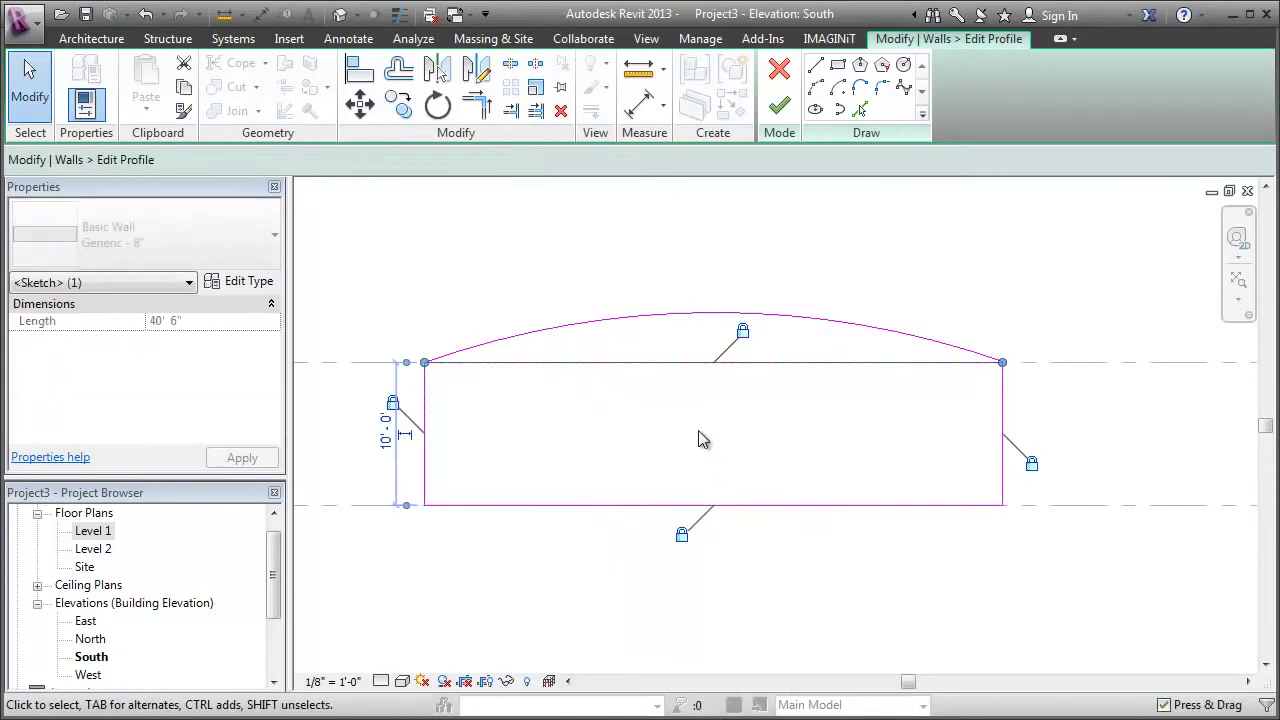
pyautogui.press('Delete')
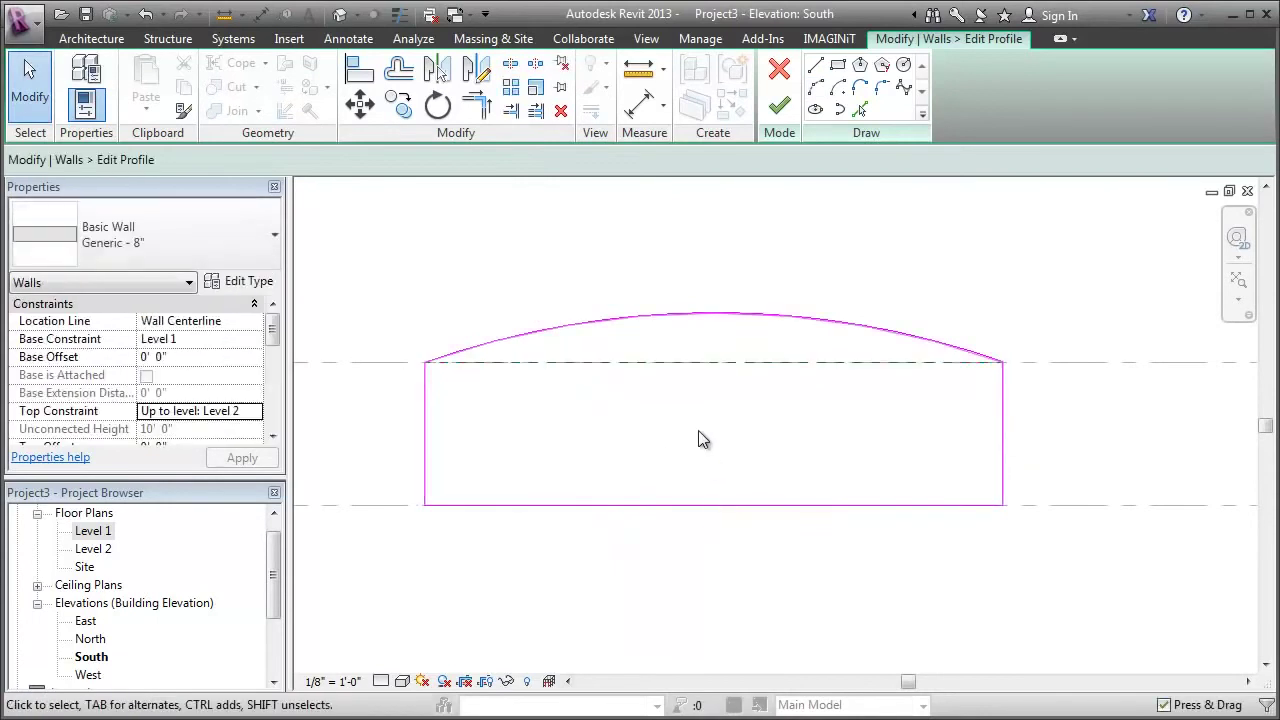
# Sketch the notch lines: 5' up the left edge, 7'-6" across, then down to the bottom.
pyautogui.click(815, 65)
pyautogui.click(426, 433)
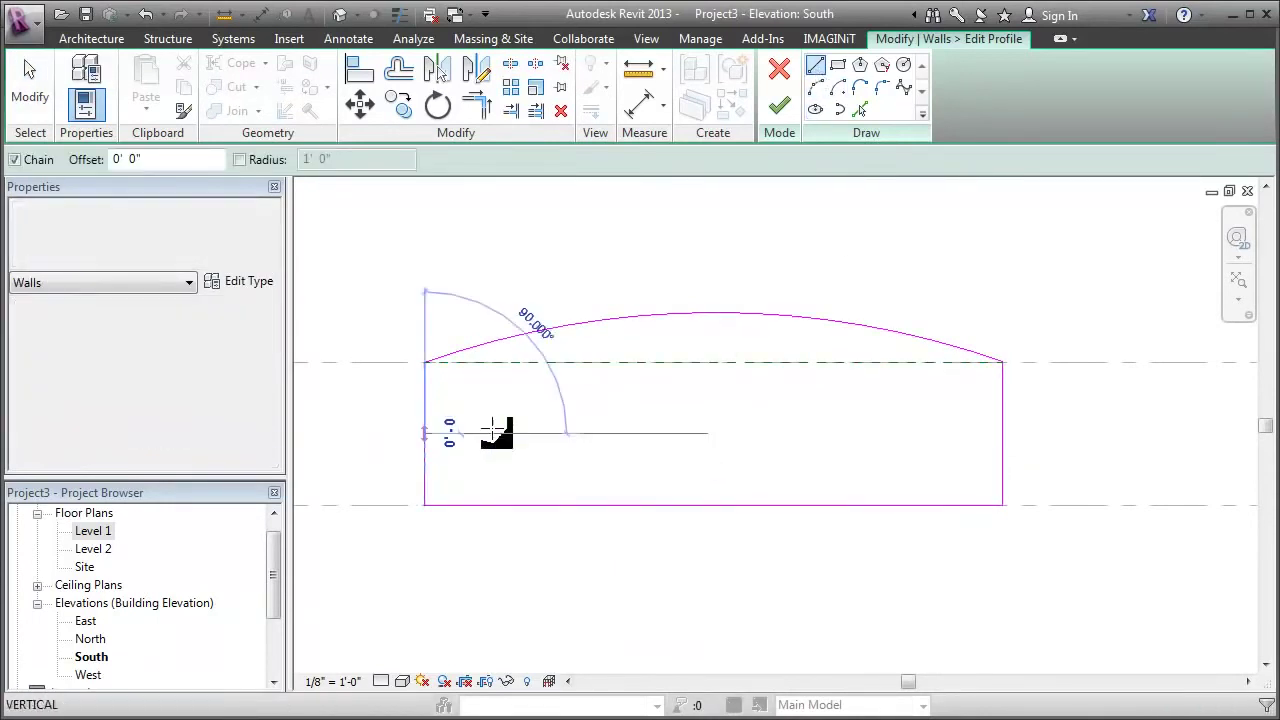
pyautogui.click(531, 433)
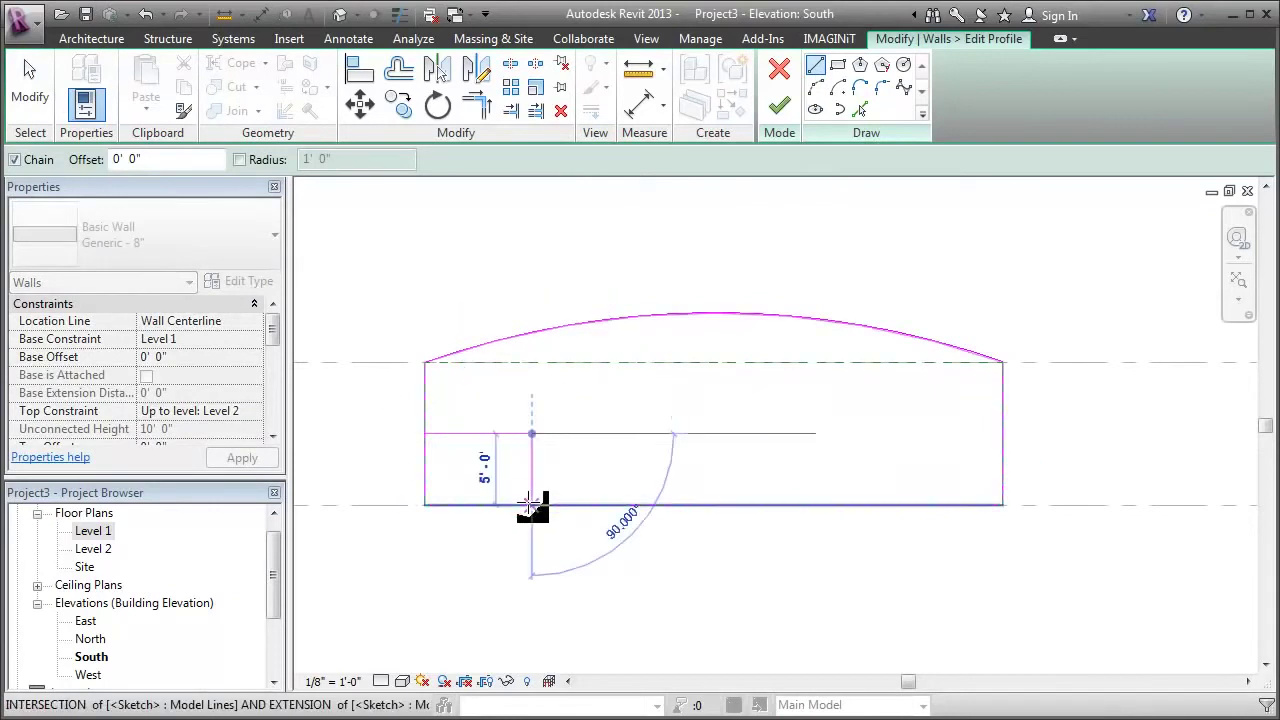
pyautogui.click(531, 505)
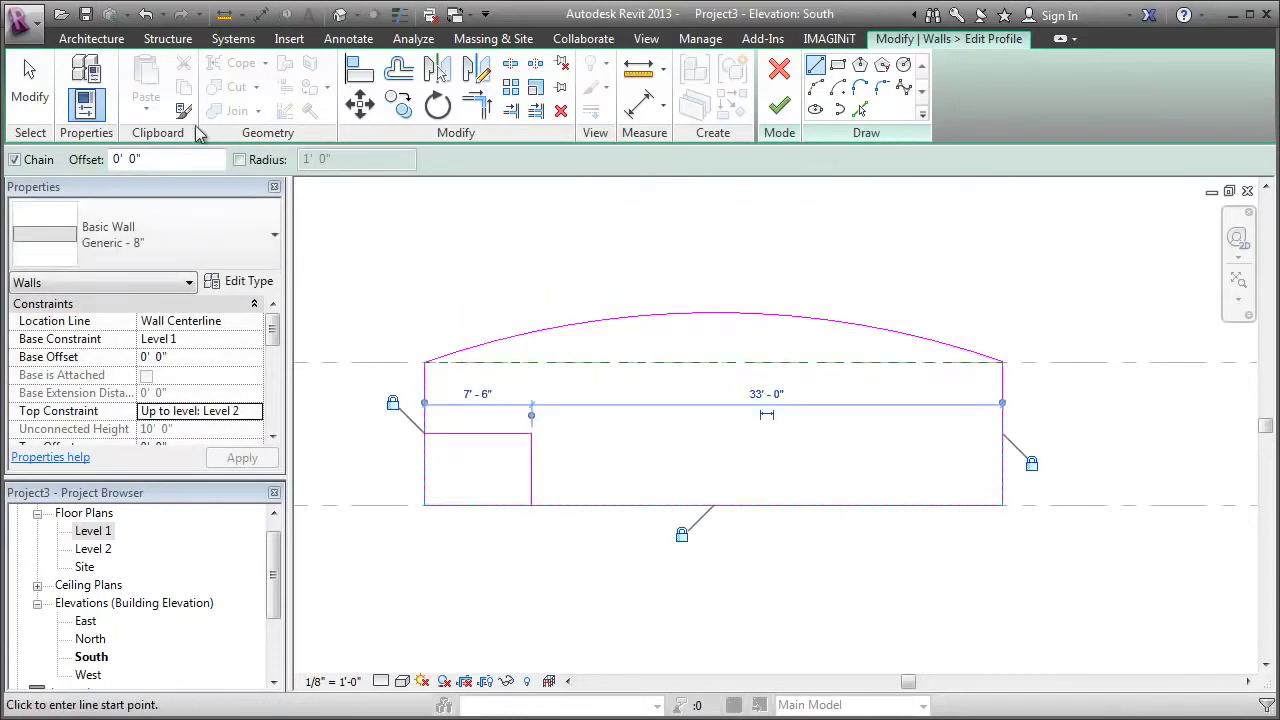
# Trim the notch and bottom edge into a corner, then finish the edited profile.
pyautogui.click(478, 104)
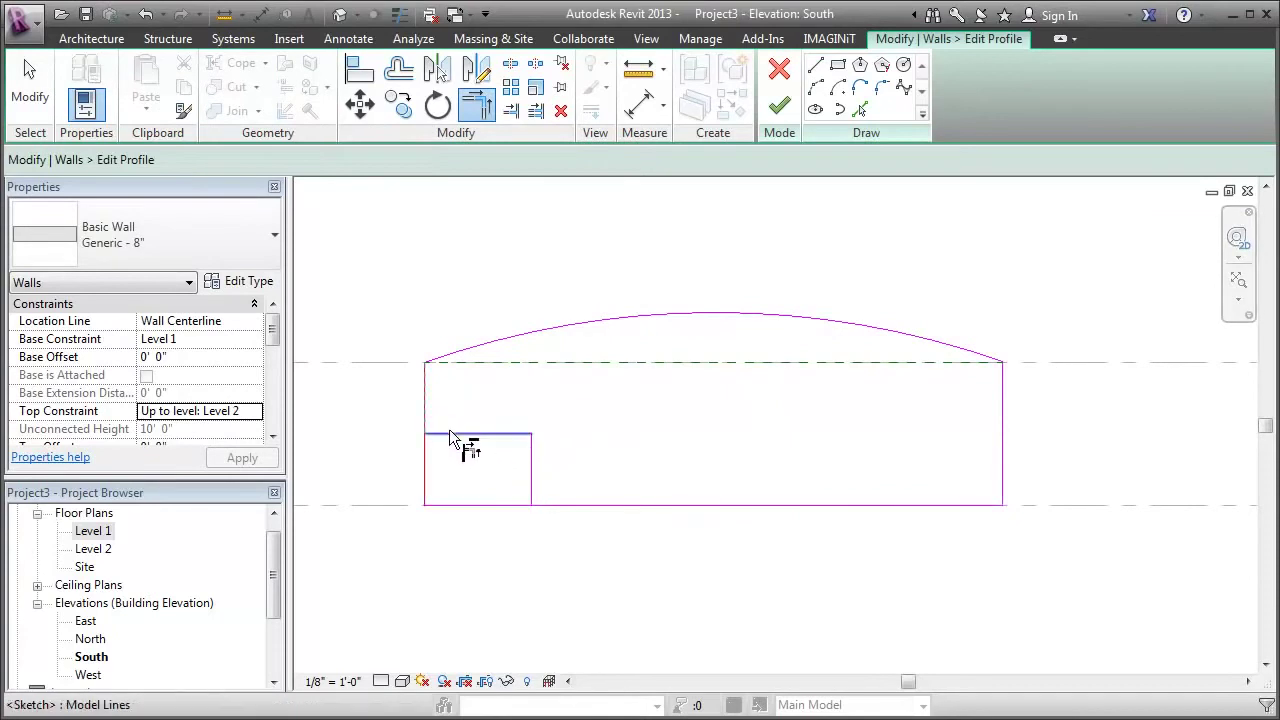
pyautogui.click(532, 462)
pyautogui.click(586, 505)
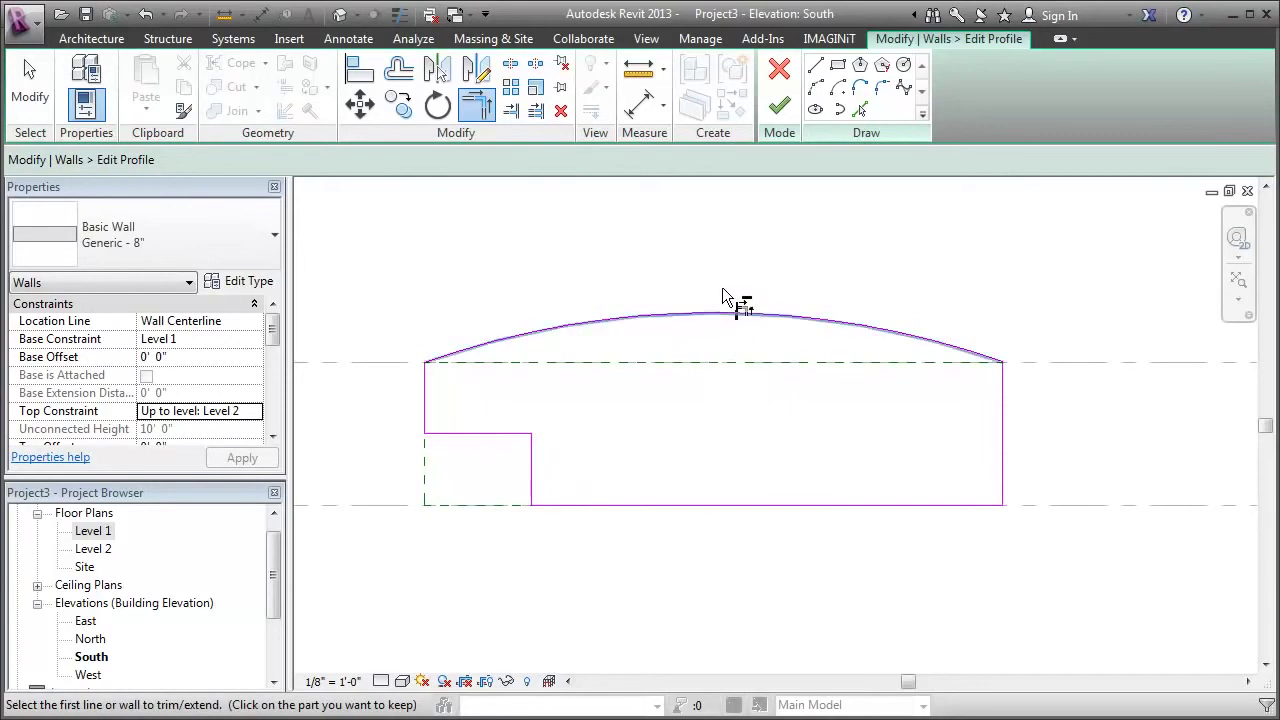
pyautogui.click(30, 90)
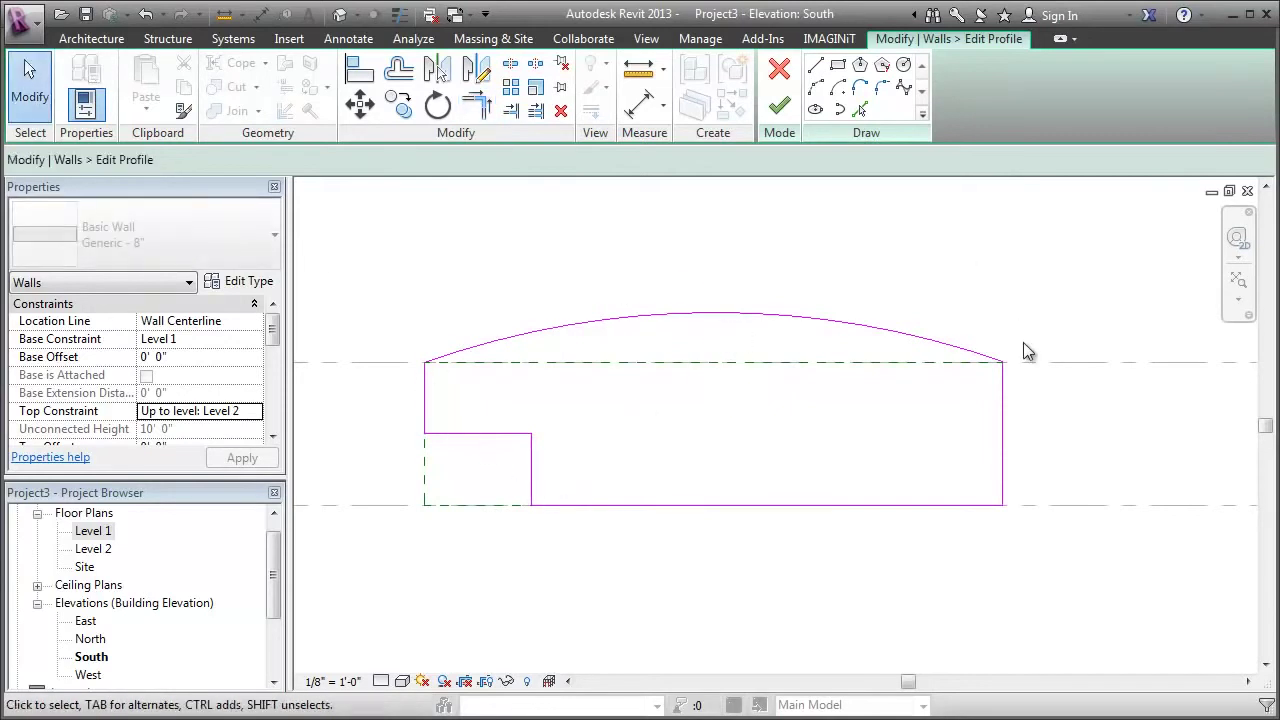
pyautogui.click(784, 106)
# Deselect the wall and orbit the default 3D view to see its arched top and notch.
pyautogui.click(610, 247)
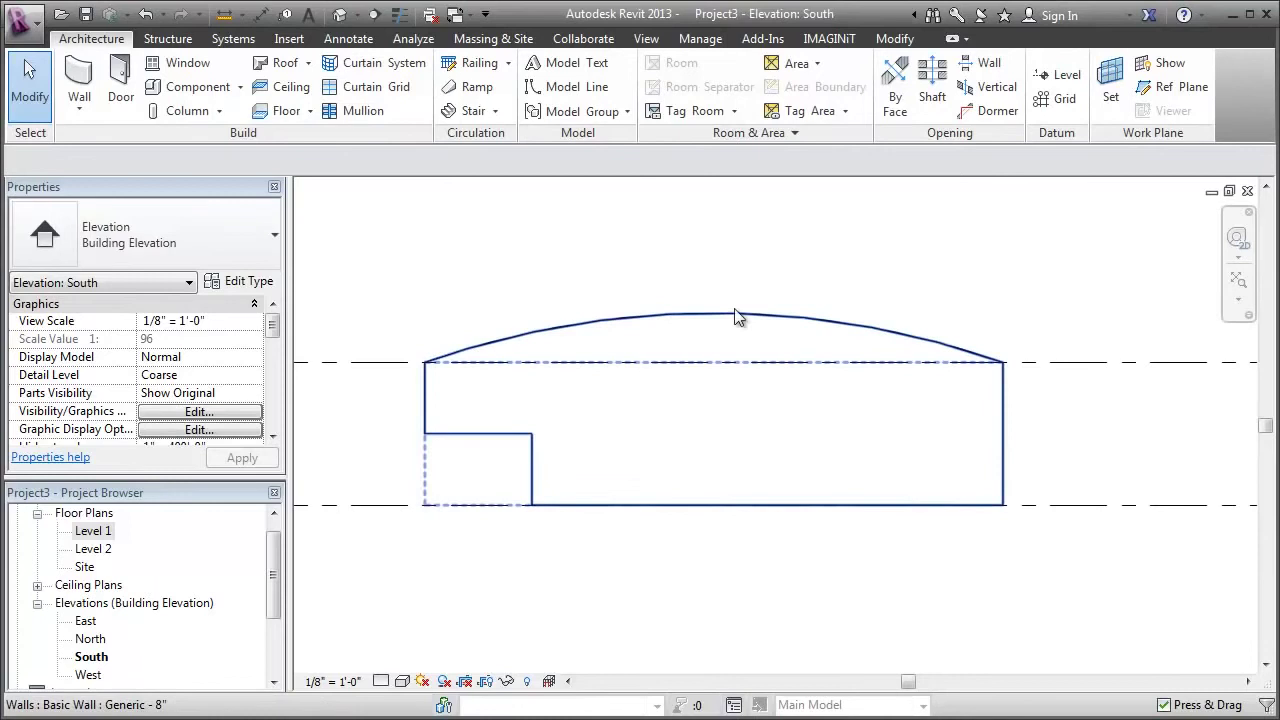
pyautogui.click(340, 15)
pyautogui.moveTo(1195, 270)
pyautogui.mouseDown()
pyautogui.moveTo(1210, 268)
pyautogui.moveTo(920, 234)
pyautogui.moveTo(883, 316)
pyautogui.moveTo(1009, 297)
pyautogui.moveTo(1066, 271)
pyautogui.moveTo(1163, 280)
pyautogui.moveTo(1149, 337)
pyautogui.moveTo(1115, 294)
pyautogui.moveTo(331, 277)
pyautogui.moveTo(303, 297)
pyautogui.moveTo(1203, 362)
pyautogui.moveTo(1140, 215)
pyautogui.moveTo(1196, 260)
pyautogui.moveTo(1150, 240)
pyautogui.mouseUp()
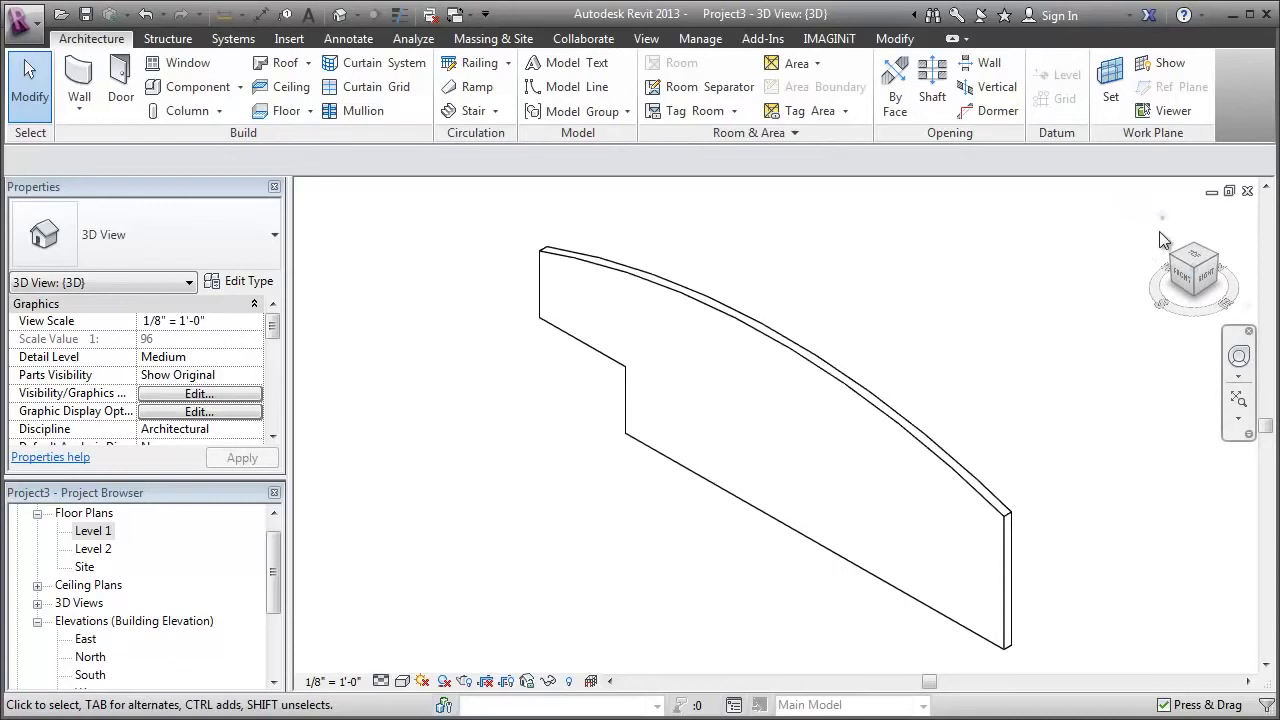
# In the Level 1 plan, draw a Start-End-Radius arc wall right of the straight wall, bowing downward.
pyautogui.click(1247, 190)
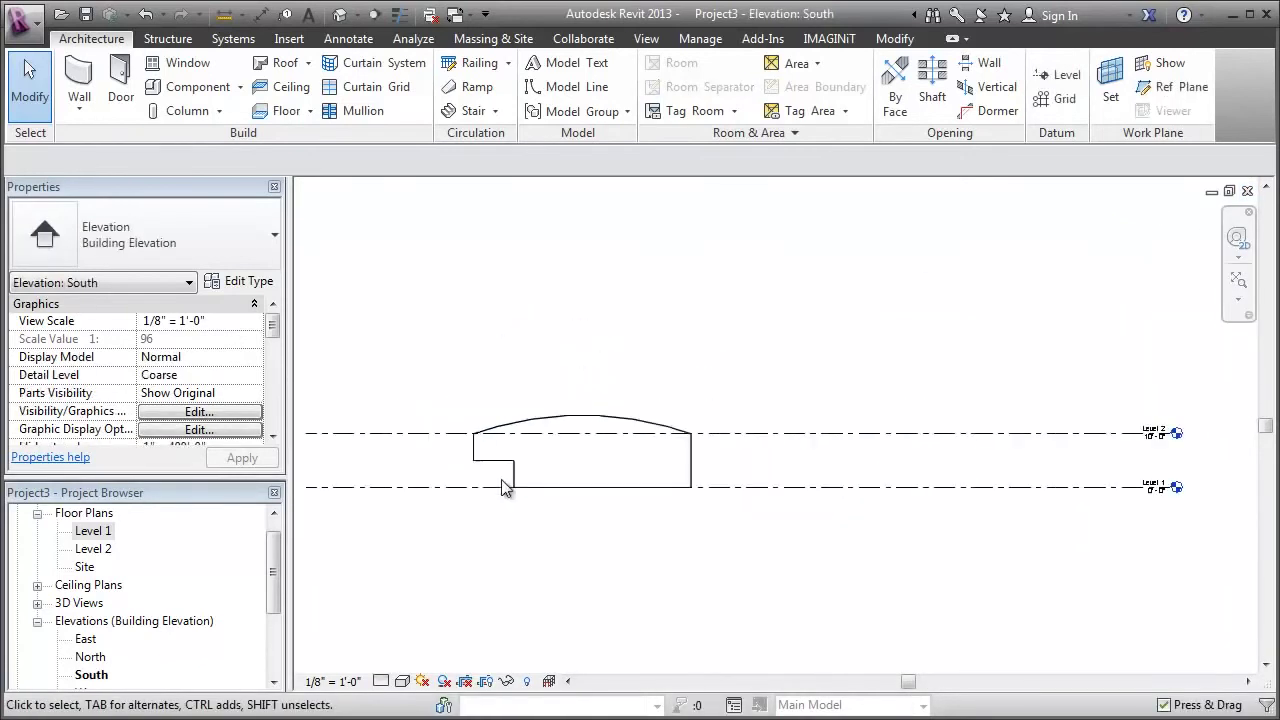
pyautogui.scroll(1, 128, 605)
pyautogui.doubleClick(92, 551)
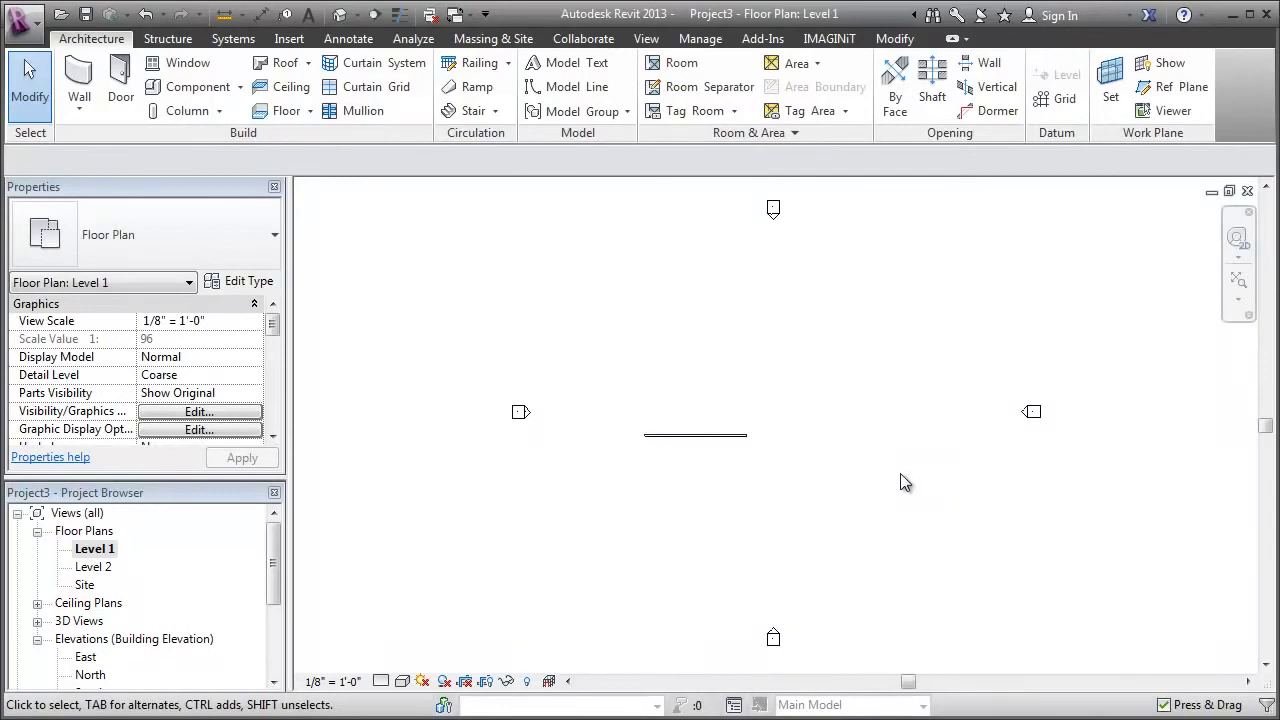
pyautogui.click(79, 85)
pyautogui.click(771, 87)
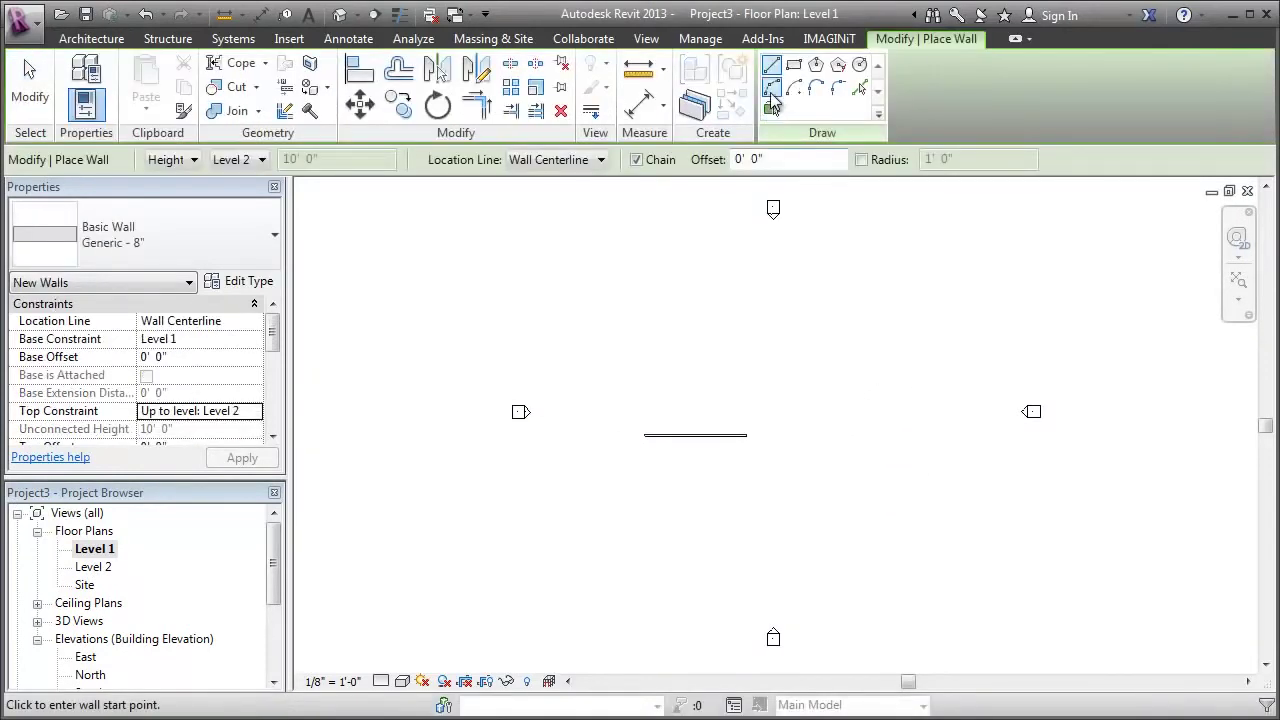
pyautogui.scroll(3, 820, 445)
pyautogui.click(815, 432)
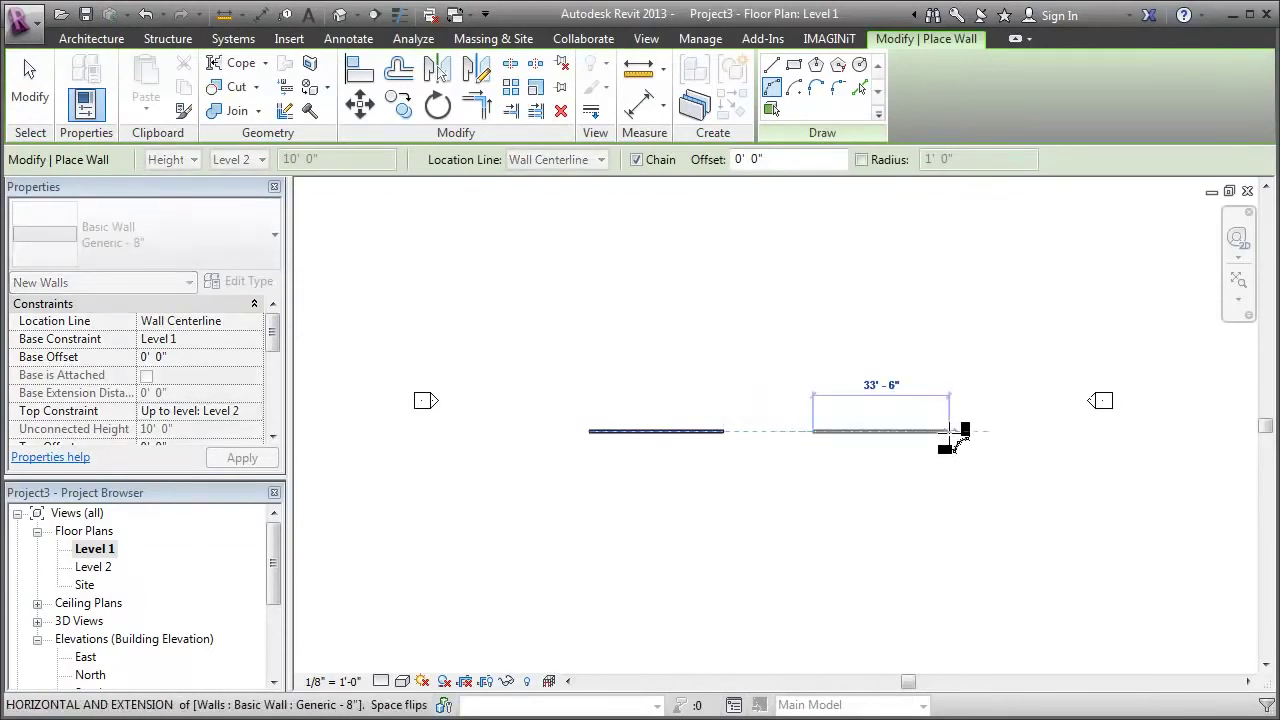
pyautogui.click(949, 431)
pyautogui.click(895, 470)
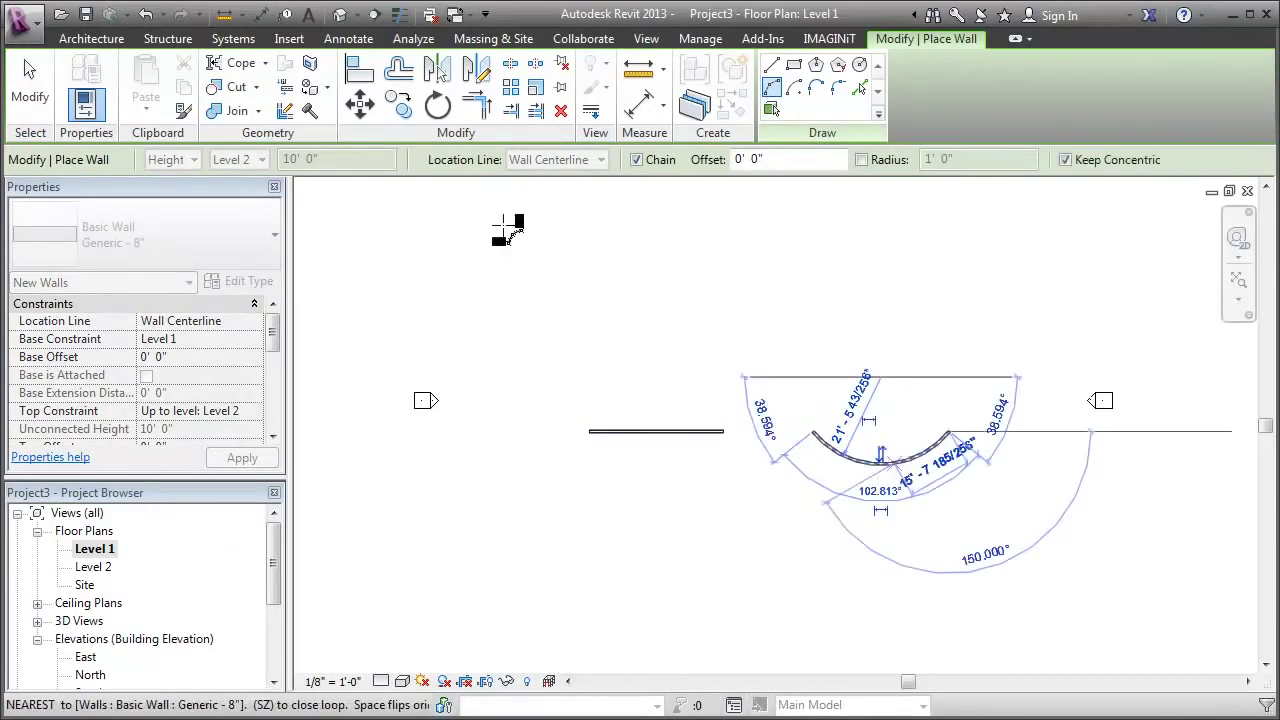
pyautogui.click(30, 85)
# Check the new curved wall, then pan the plan to centre both walls.
pyautogui.click(833, 450)
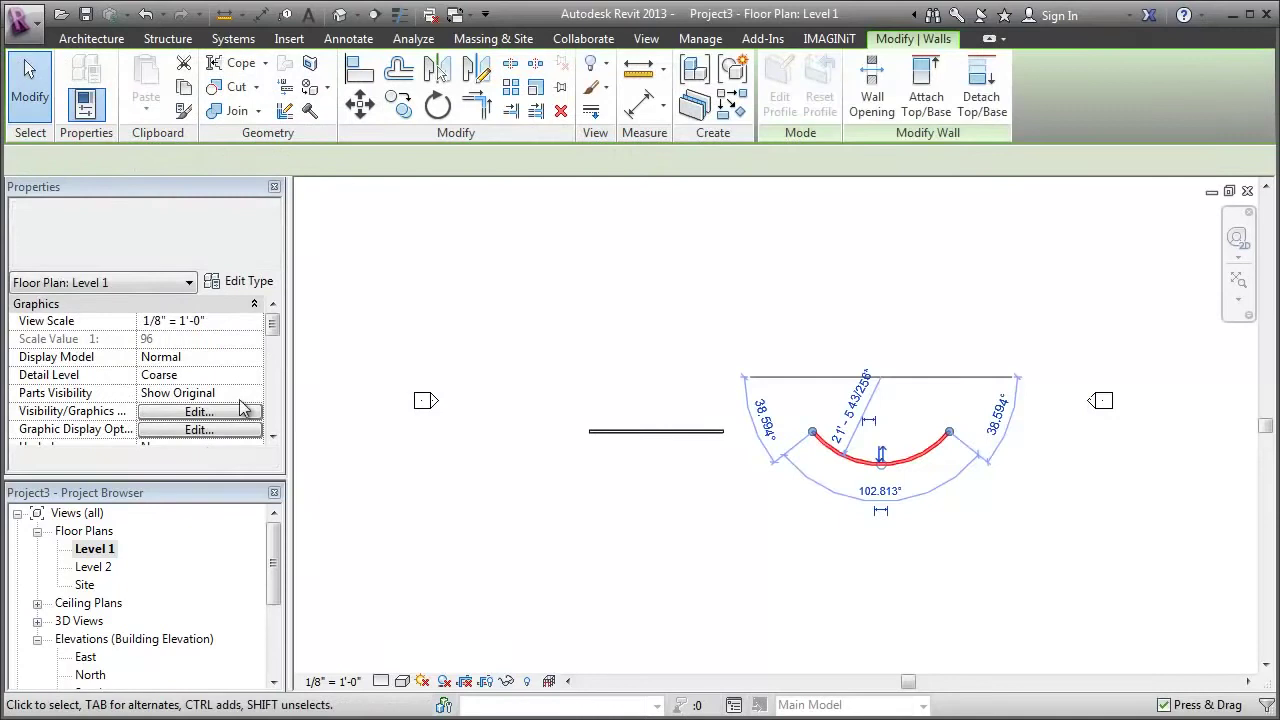
pyautogui.click(617, 320)
pyautogui.scroll(-2, 789, 312)
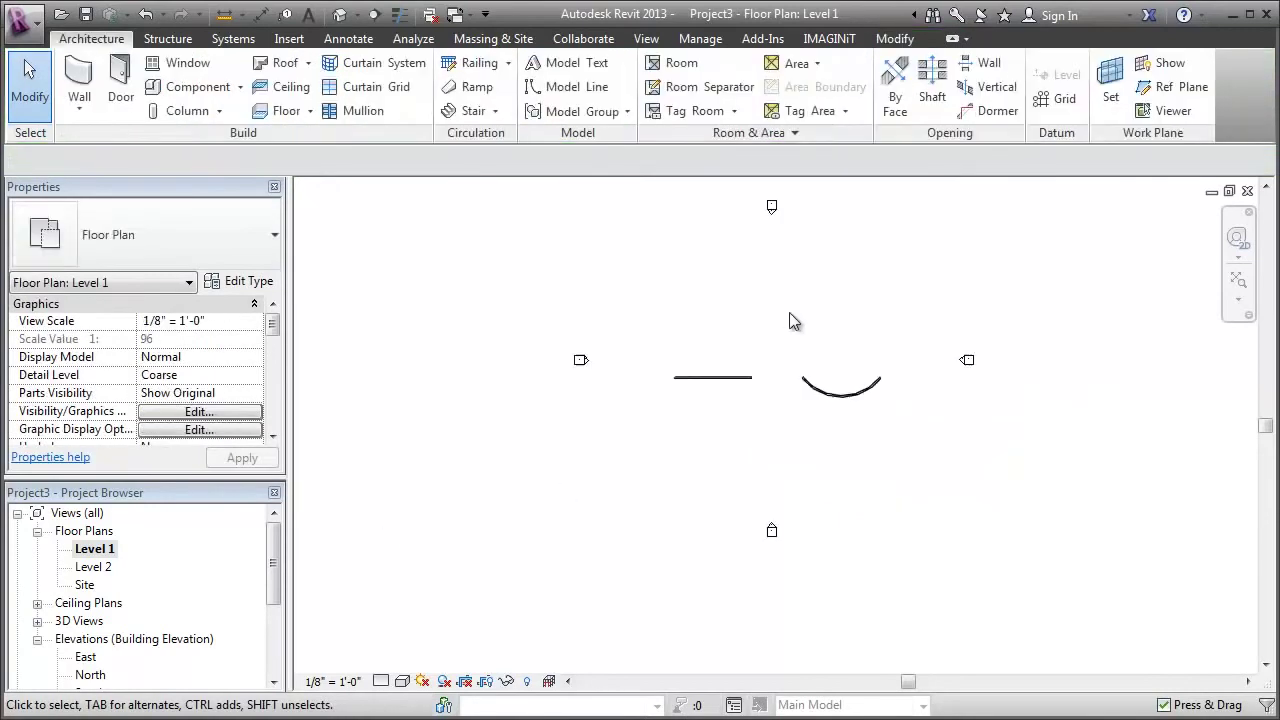
pyautogui.moveTo(843, 466); pyautogui.dragTo(827, 445, button='middle')
# Inspect the curved wall in the South elevation, ending with both walls visible and nothing selected.
pyautogui.doubleClick(752, 508)
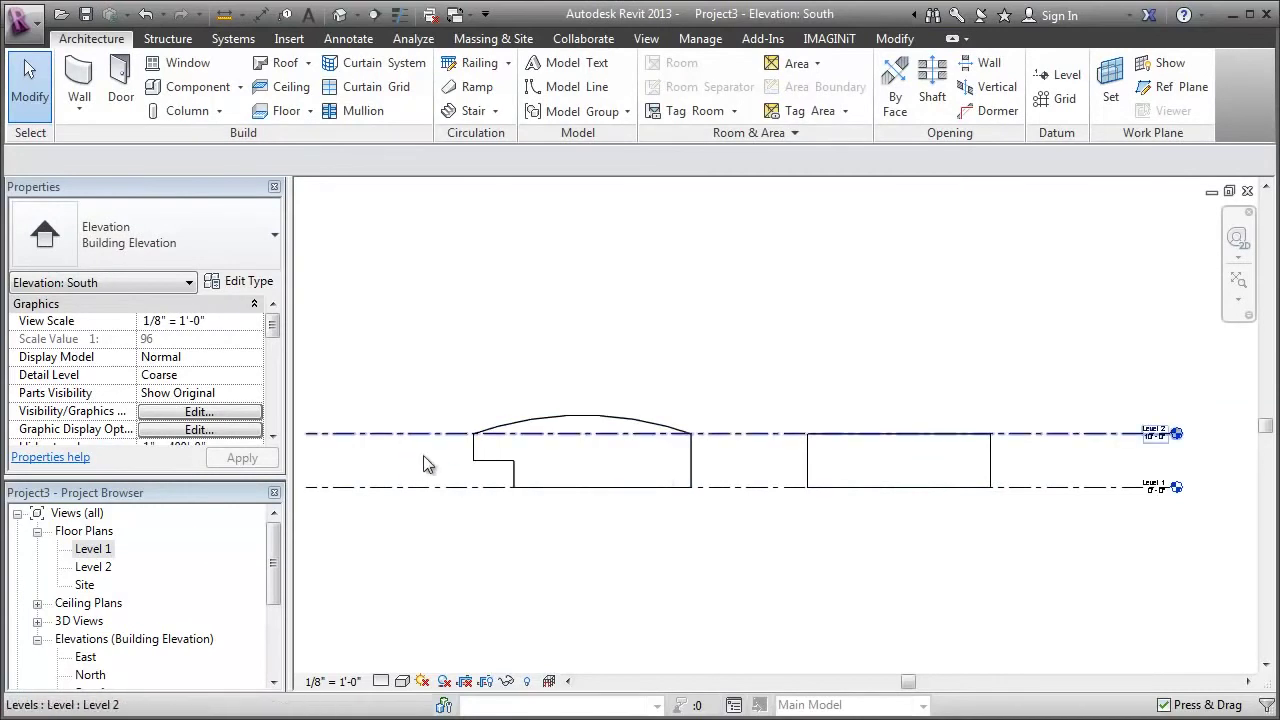
pyautogui.click(812, 466)
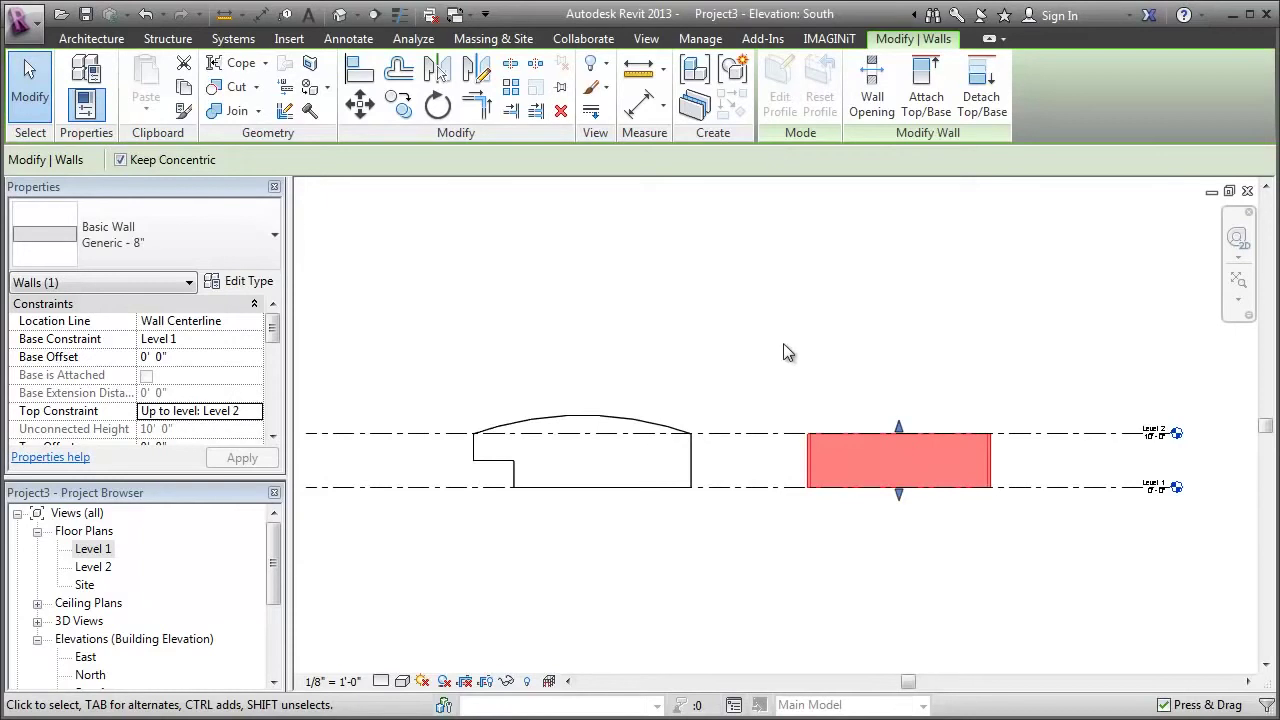
pyautogui.press('Escape')
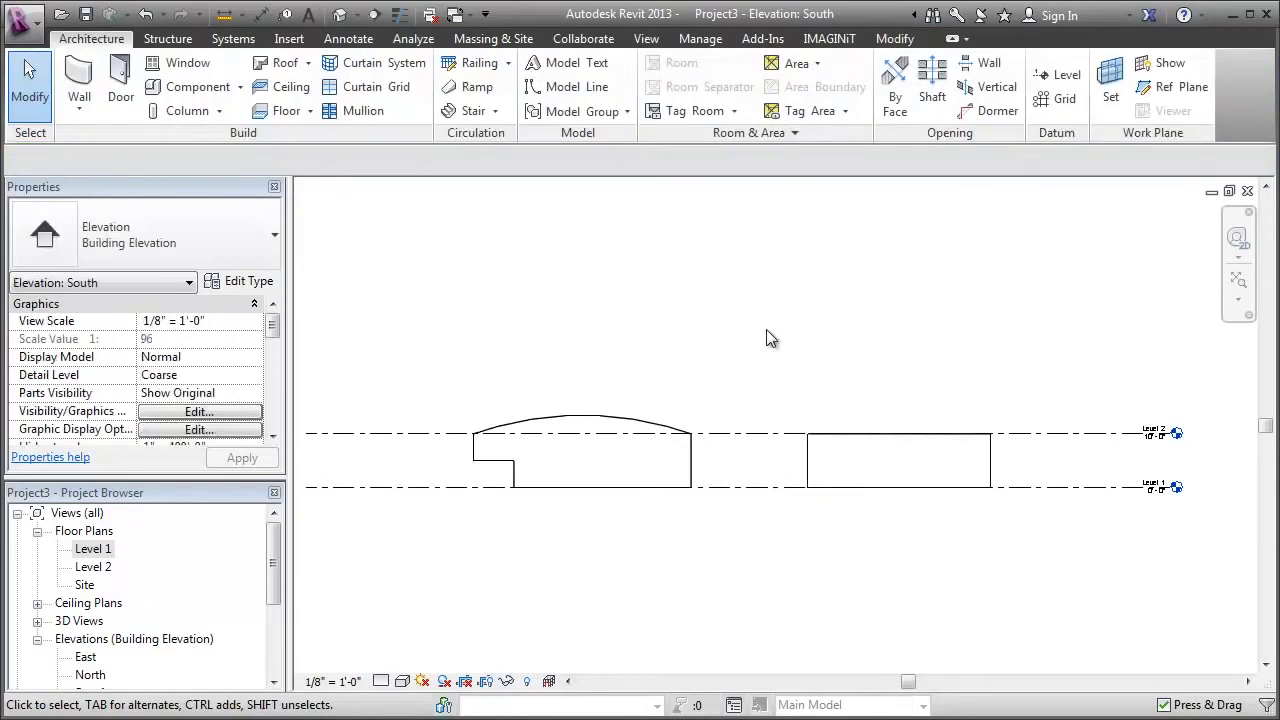
pyautogui.click(799, 483)
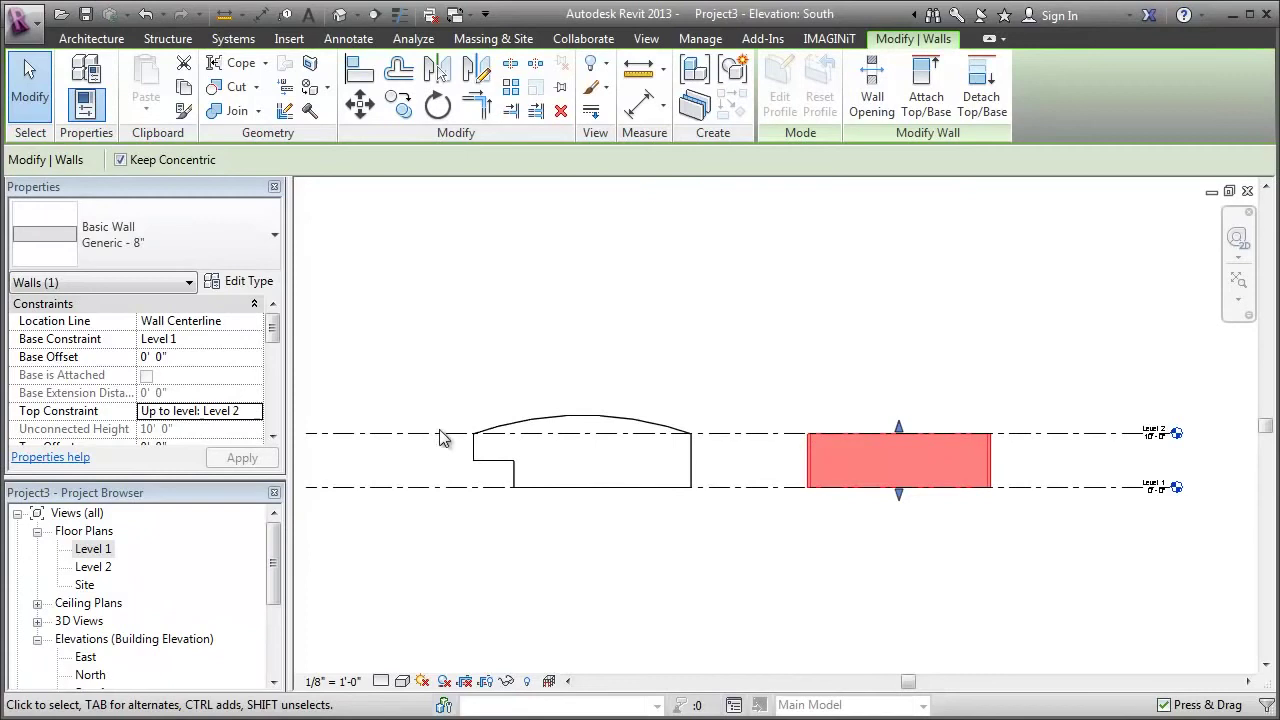
pyautogui.scroll(2, 515, 425)
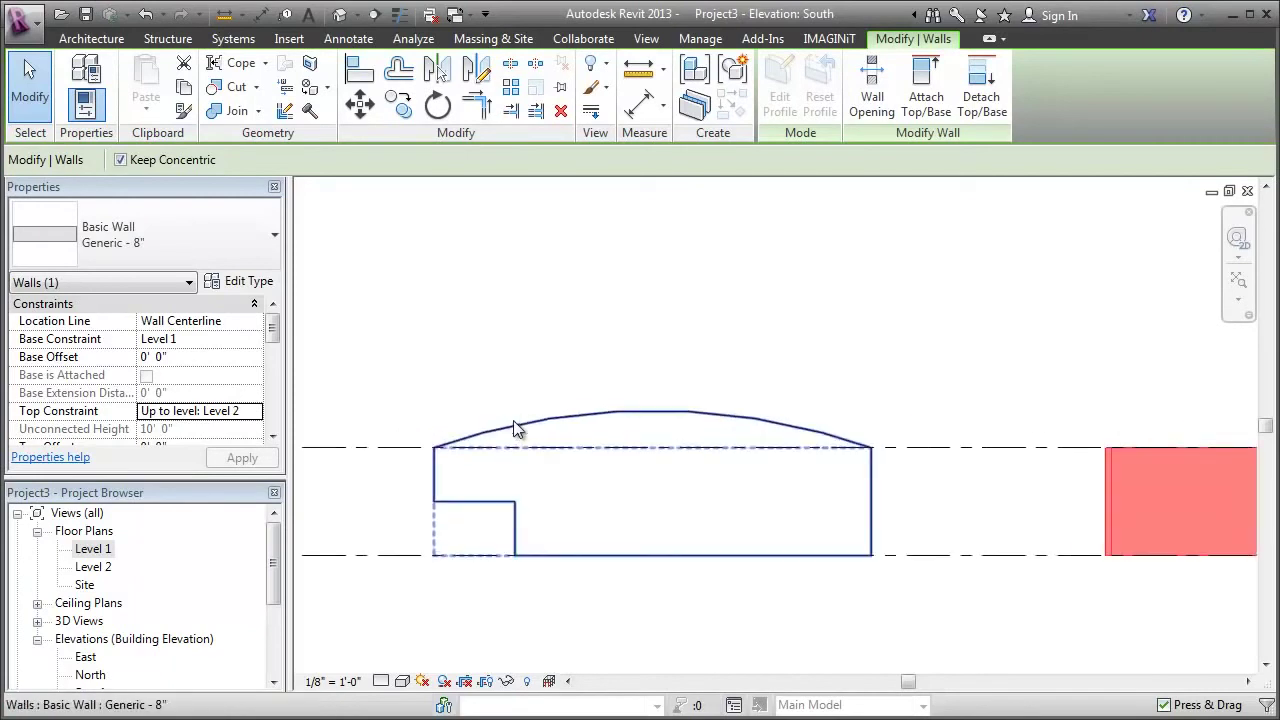
pyautogui.moveTo(907, 466); pyautogui.dragTo(608, 417, button='middle')
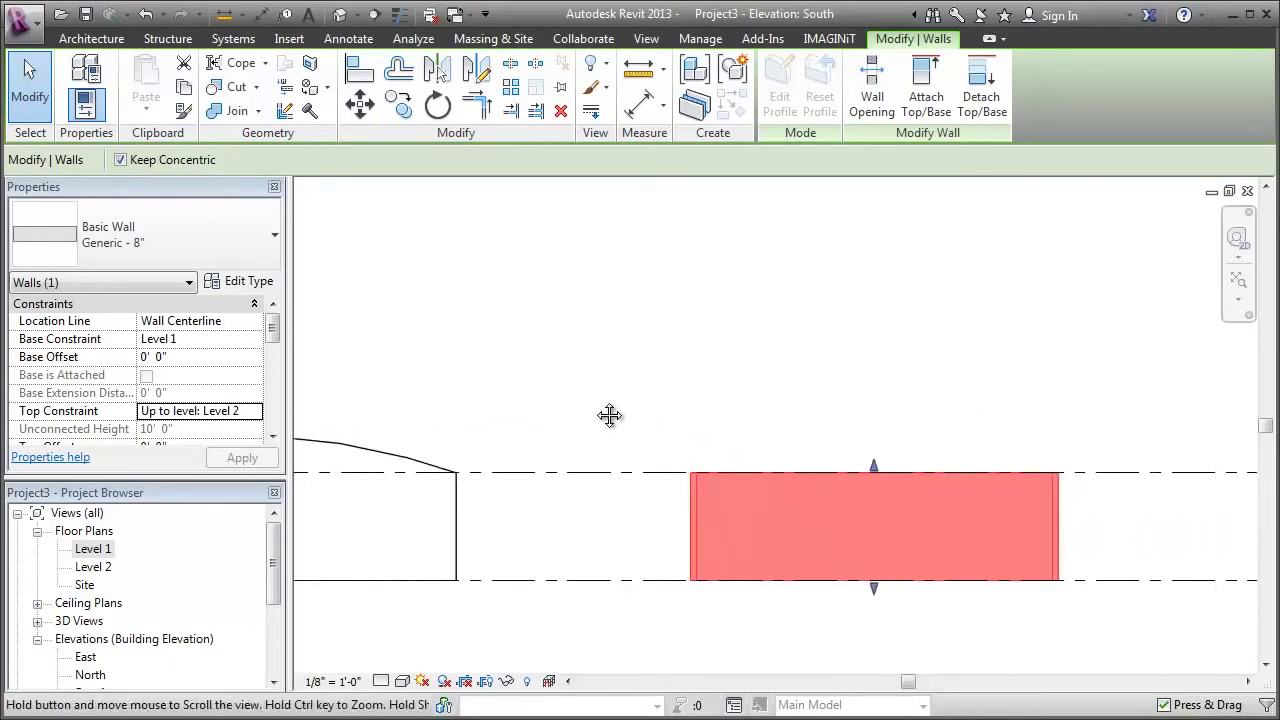
pyautogui.click(987, 353)
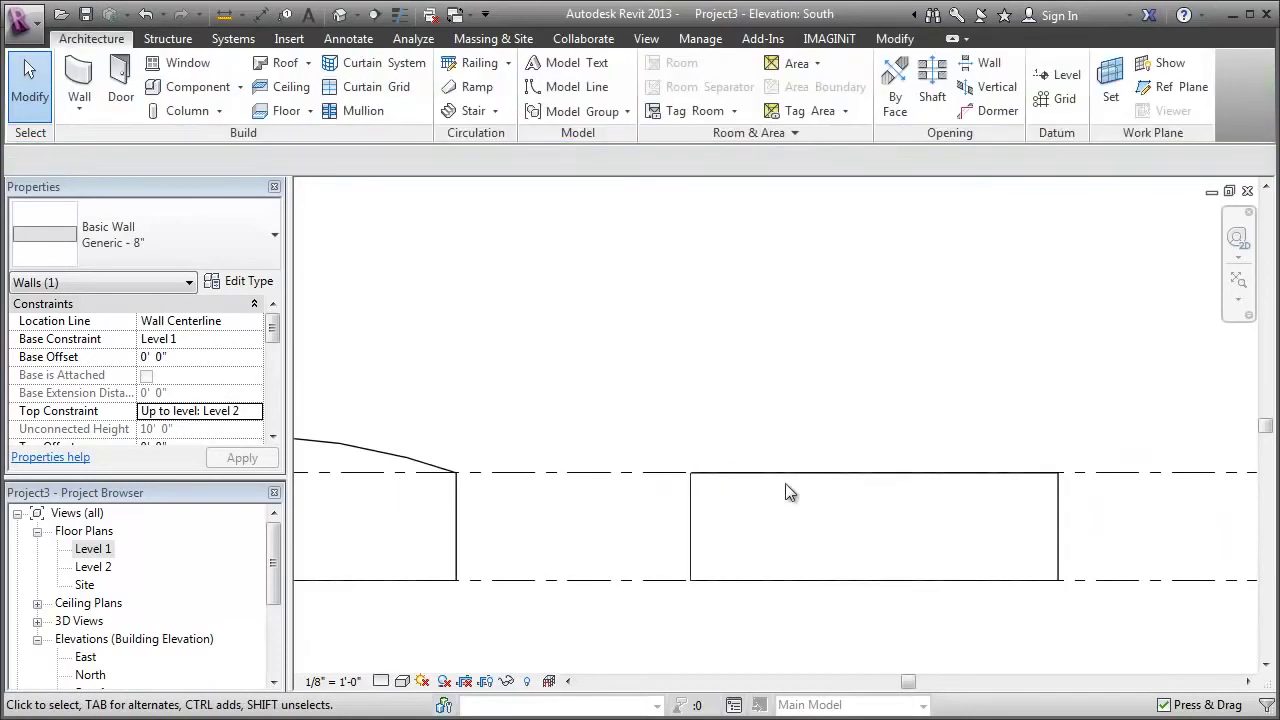
pyautogui.click(703, 515)
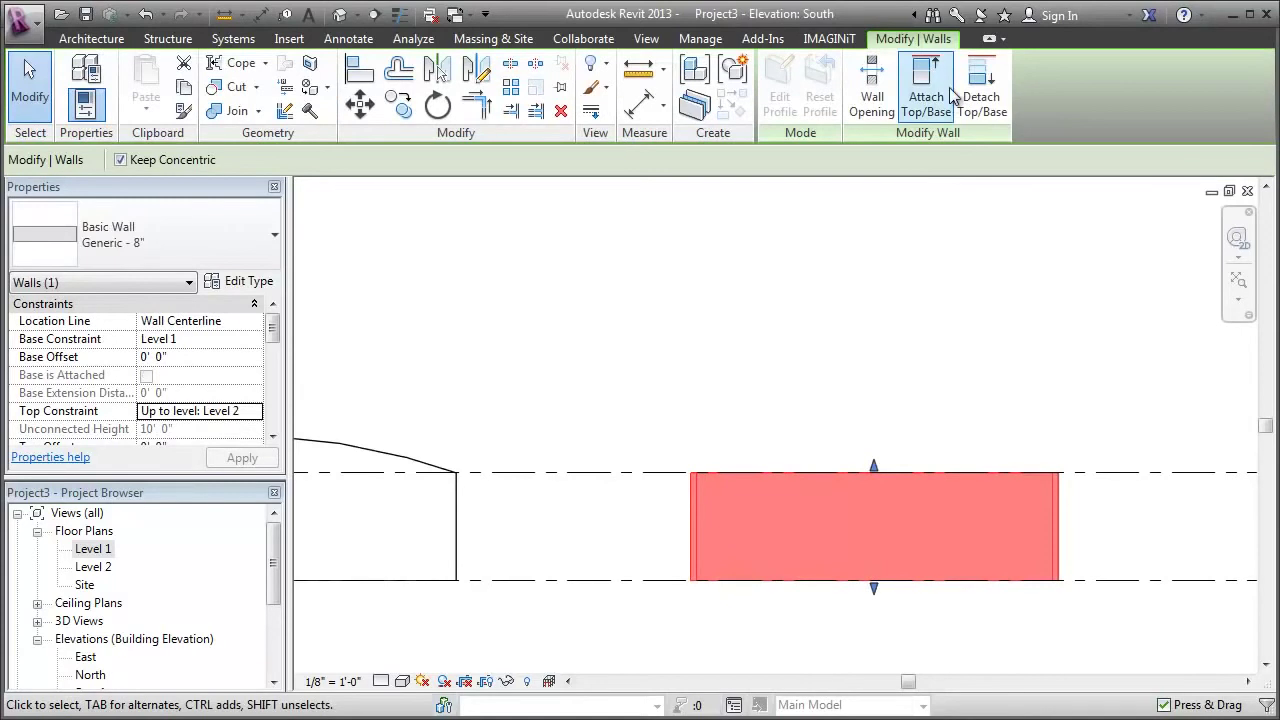
pyautogui.scroll(-2, 812, 394)
pyautogui.moveTo(812, 394); pyautogui.dragTo(929, 311, button='middle')
pyautogui.click(917, 301)
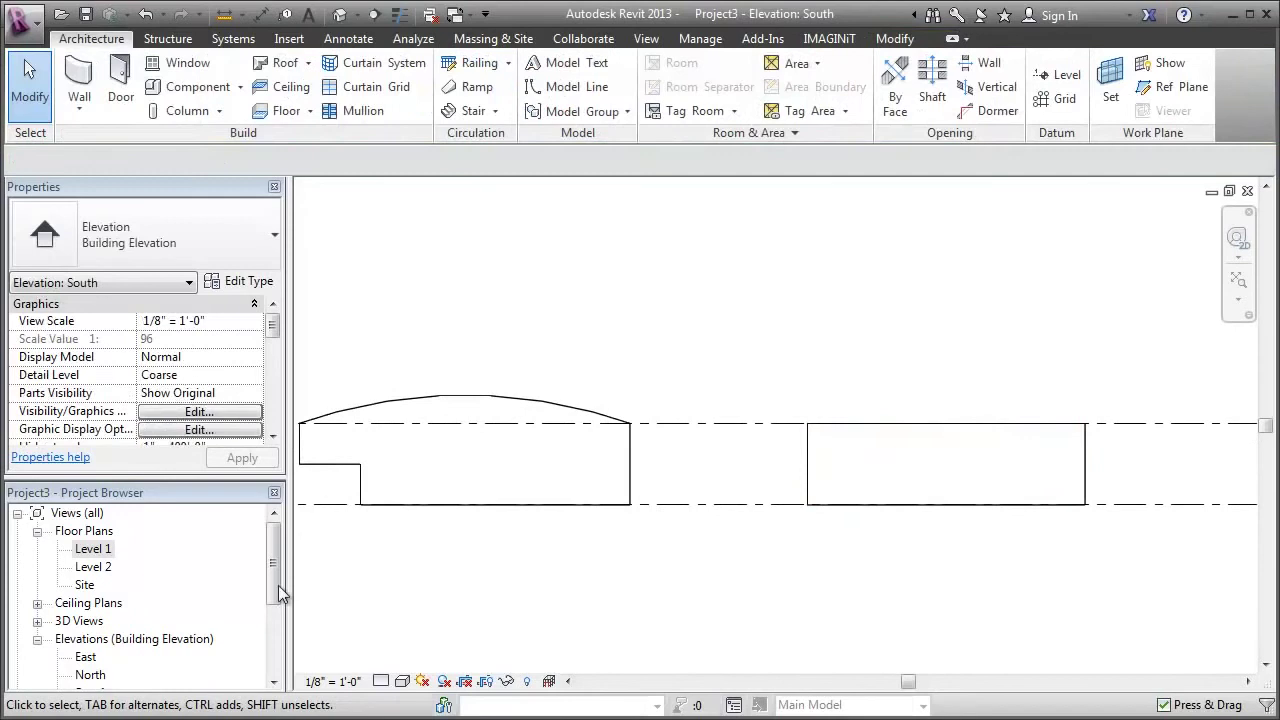
# Draw a horizontal reference plane above both walls in the Level 1 plan.
pyautogui.doubleClick(95, 552)
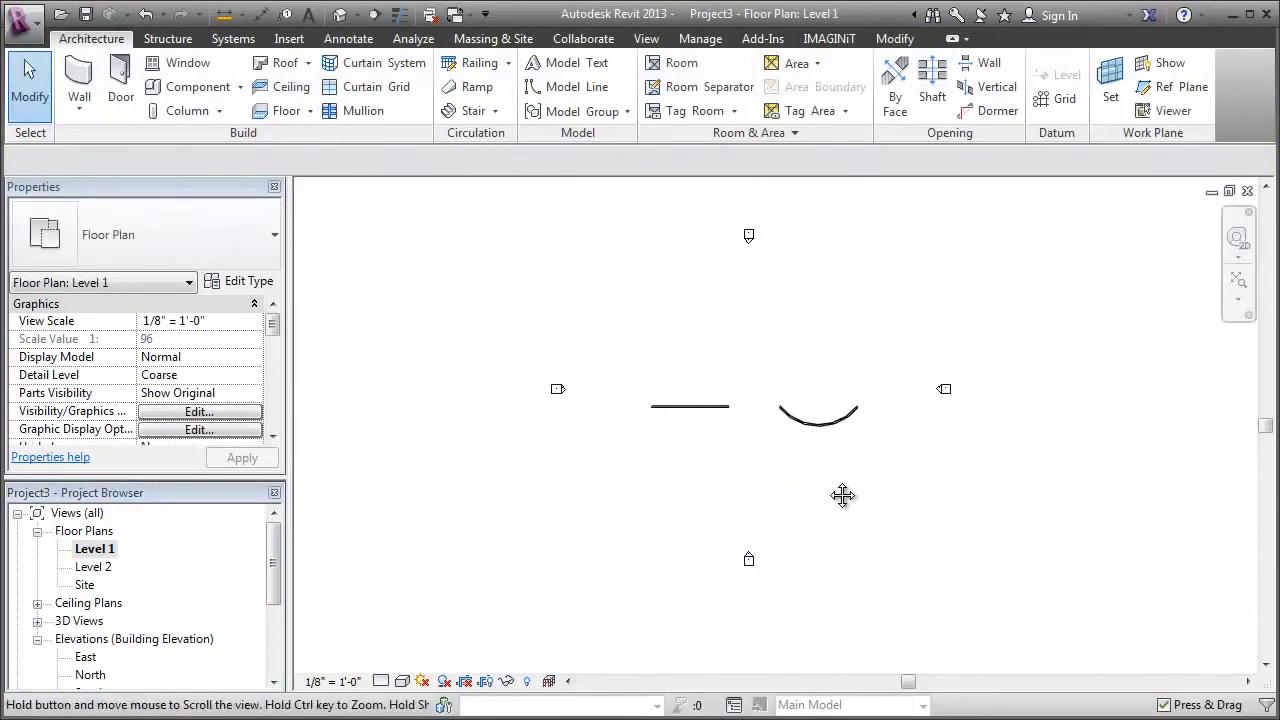
pyautogui.scroll(3, 762, 362)
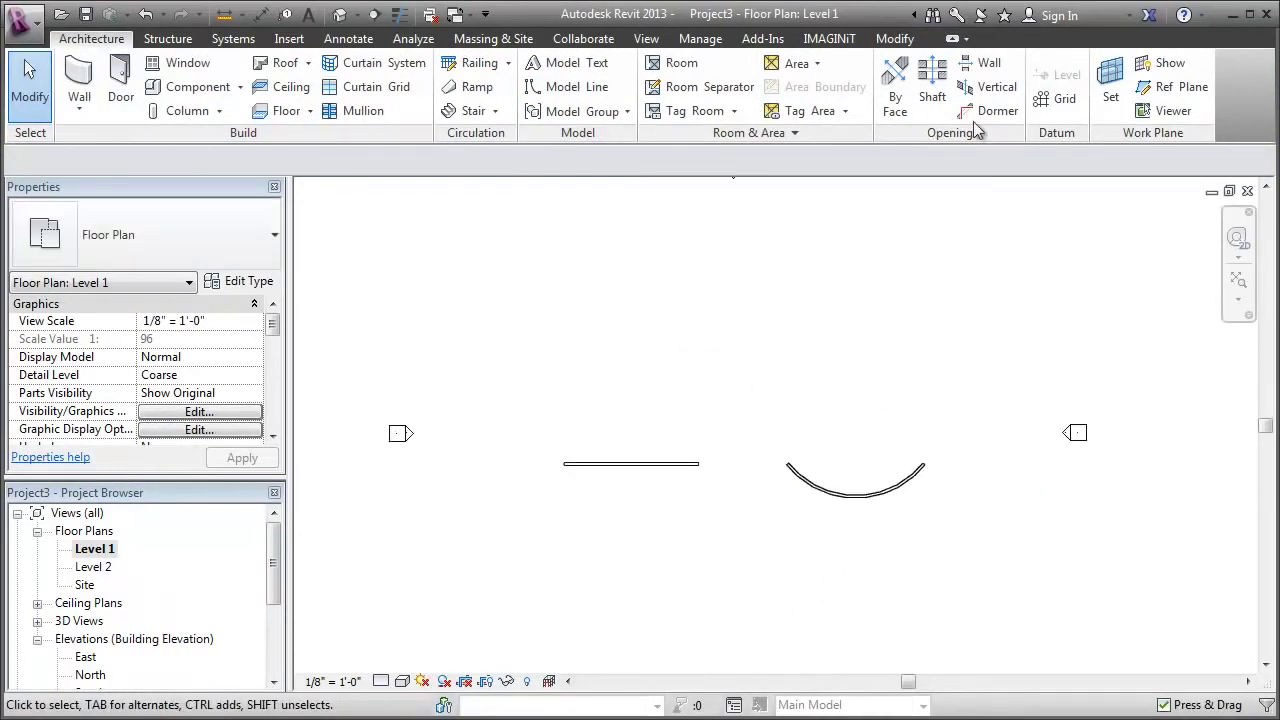
pyautogui.click(1170, 87)
pyautogui.click(447, 383)
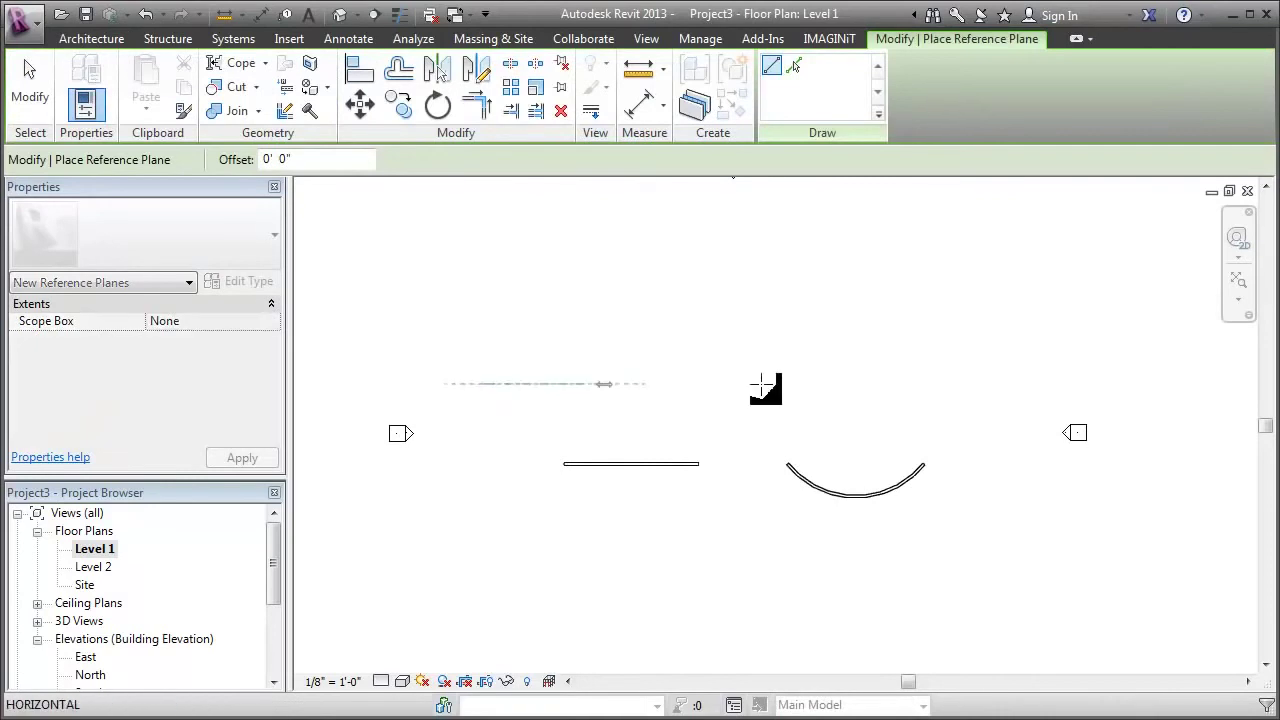
pyautogui.click(1005, 383)
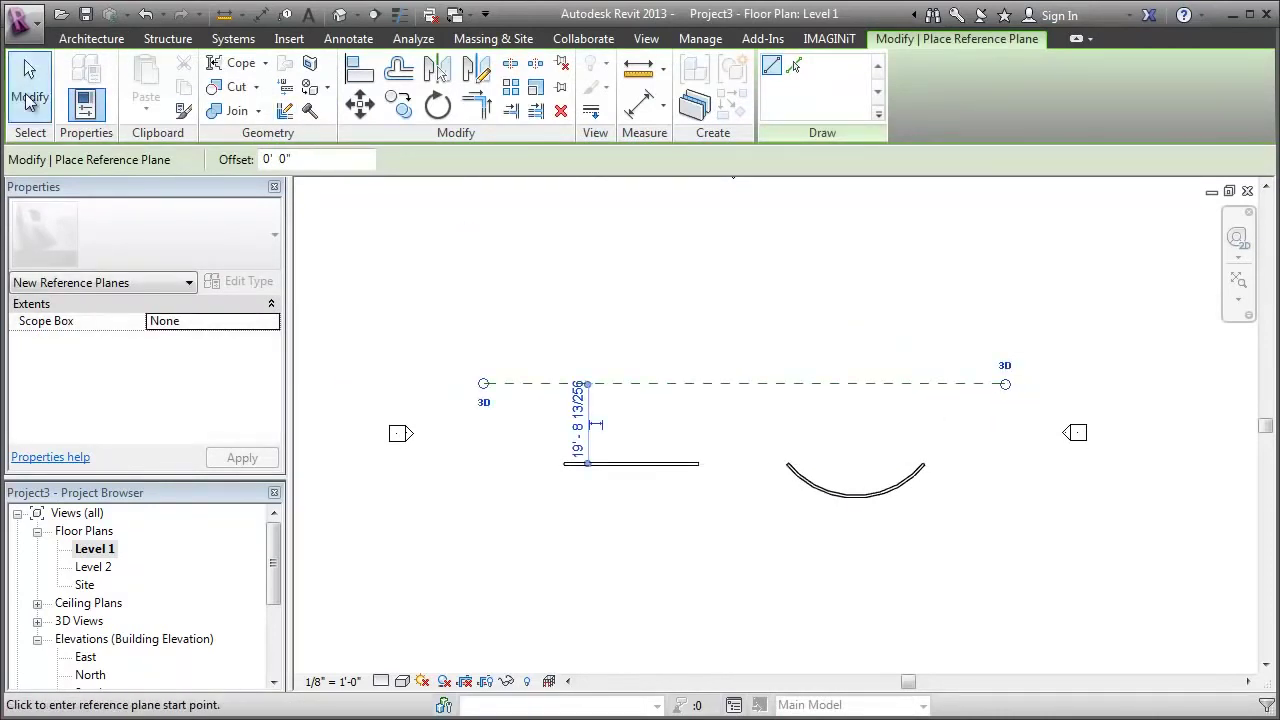
pyautogui.click(29, 100)
# Name the new reference plane Roof.
pyautogui.click(569, 384)
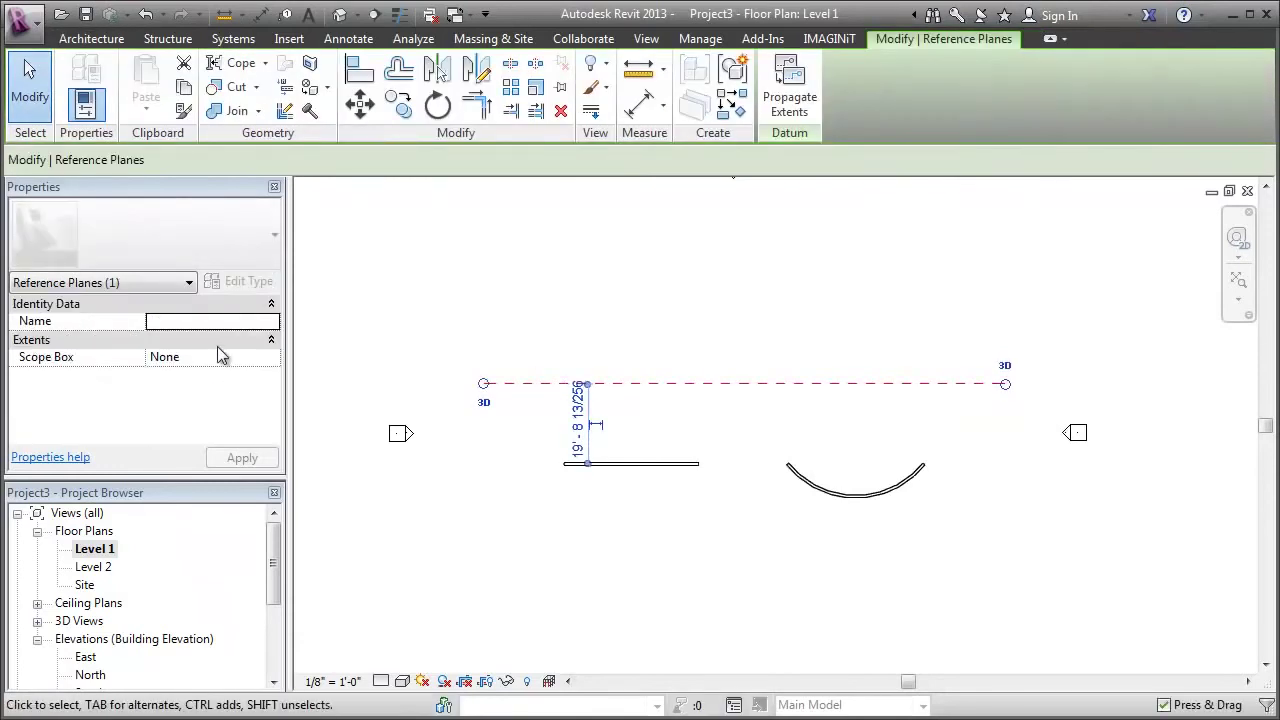
pyautogui.click(210, 324)
pyautogui.write('L')
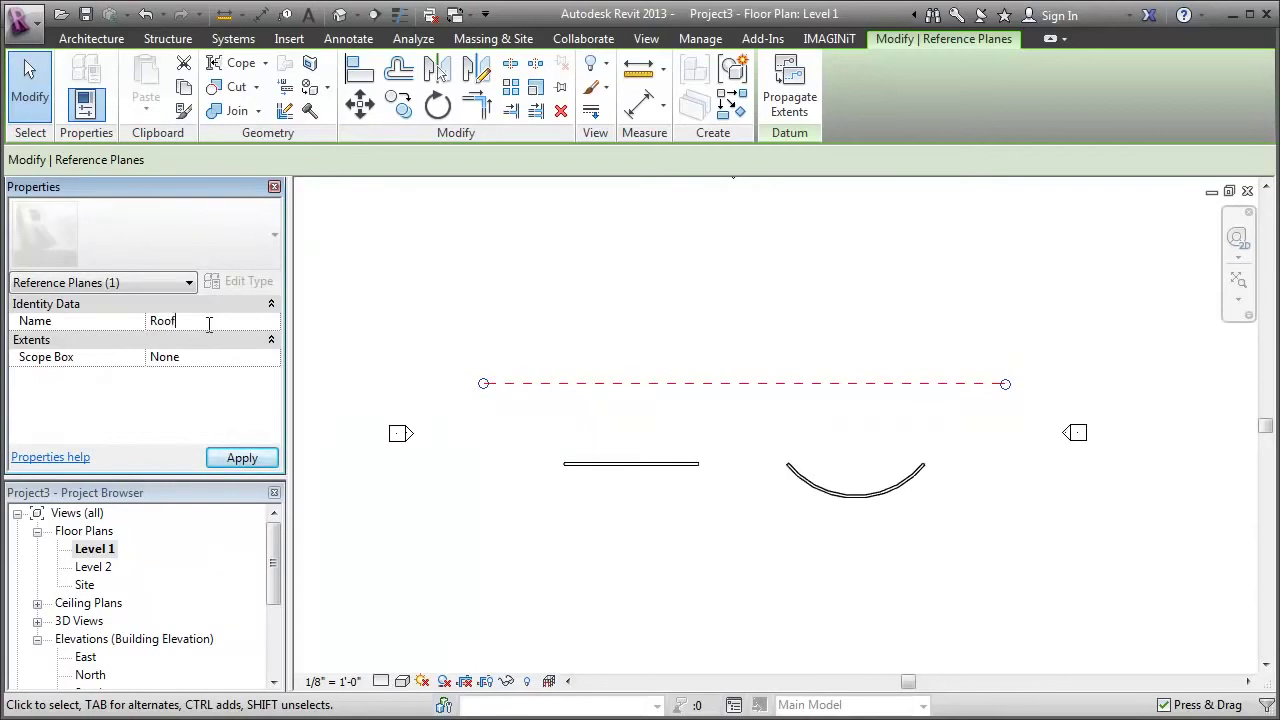
pyautogui.click(555, 222)
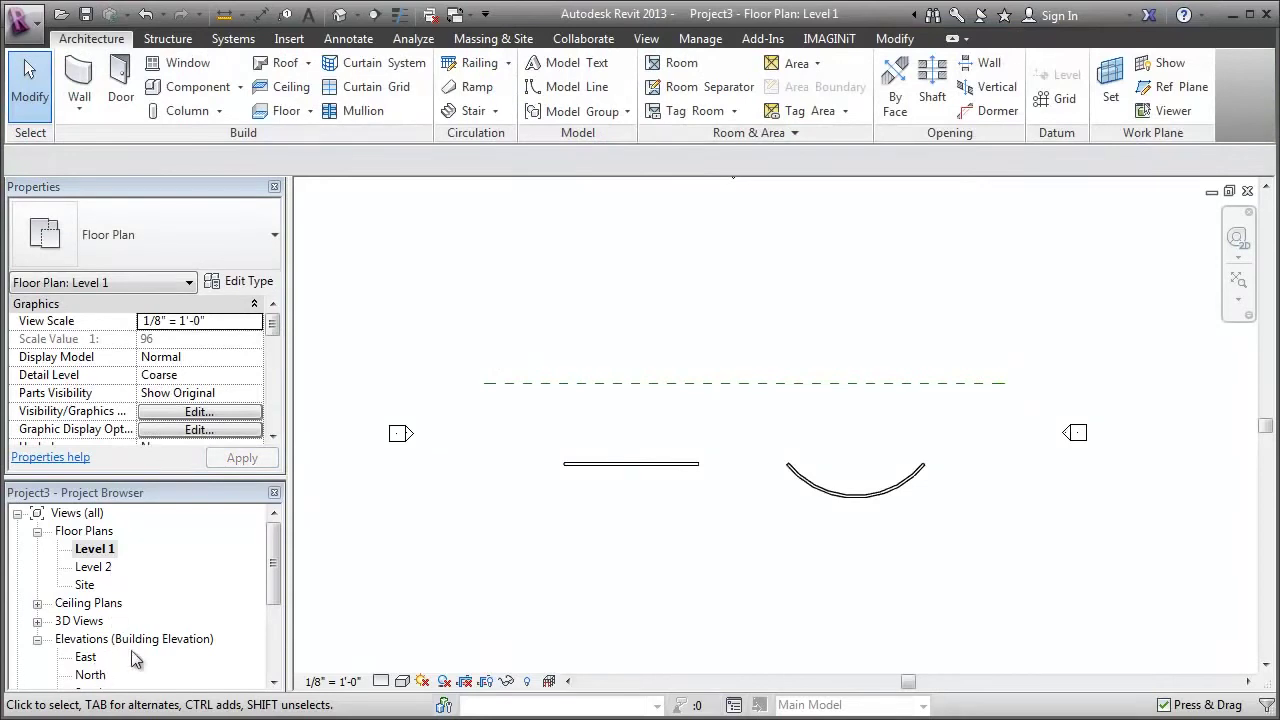
pyautogui.scroll(-1, 131, 650)
# From the South elevation, start Roof by Extrusion using 'Reference Plane : Roof' as the work plane.
pyautogui.doubleClick(88, 640)
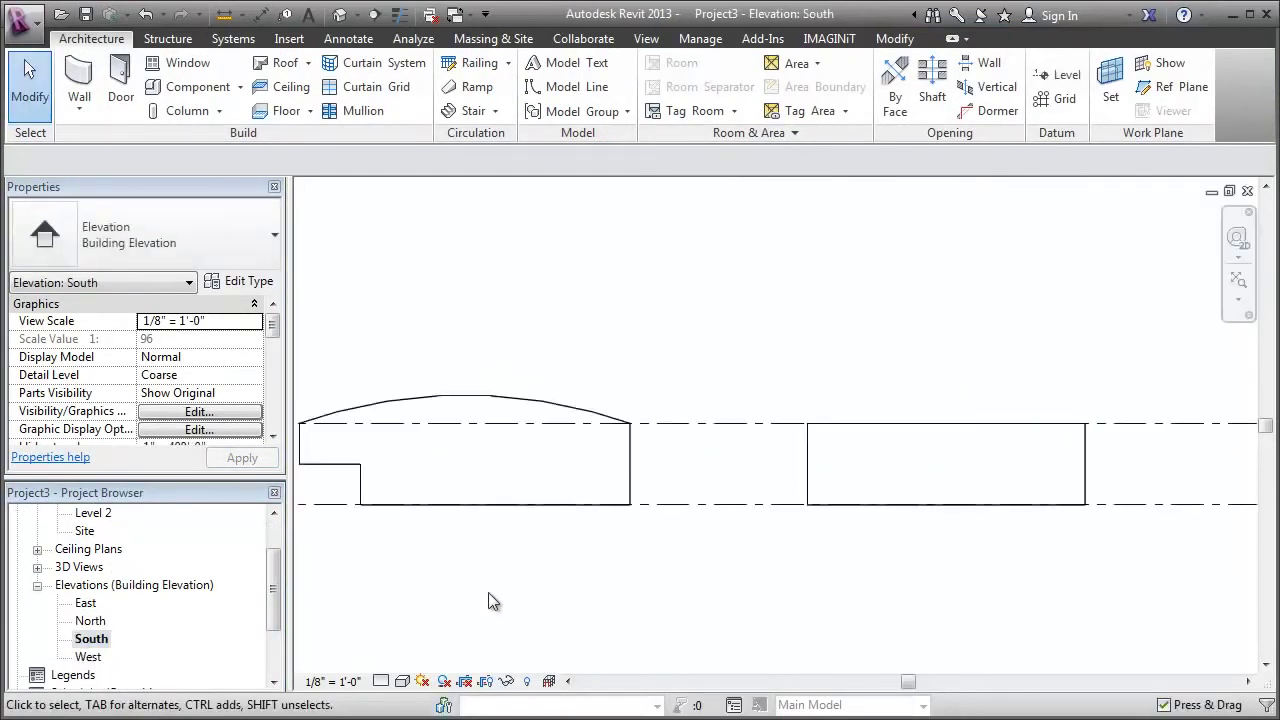
pyautogui.click(309, 63)
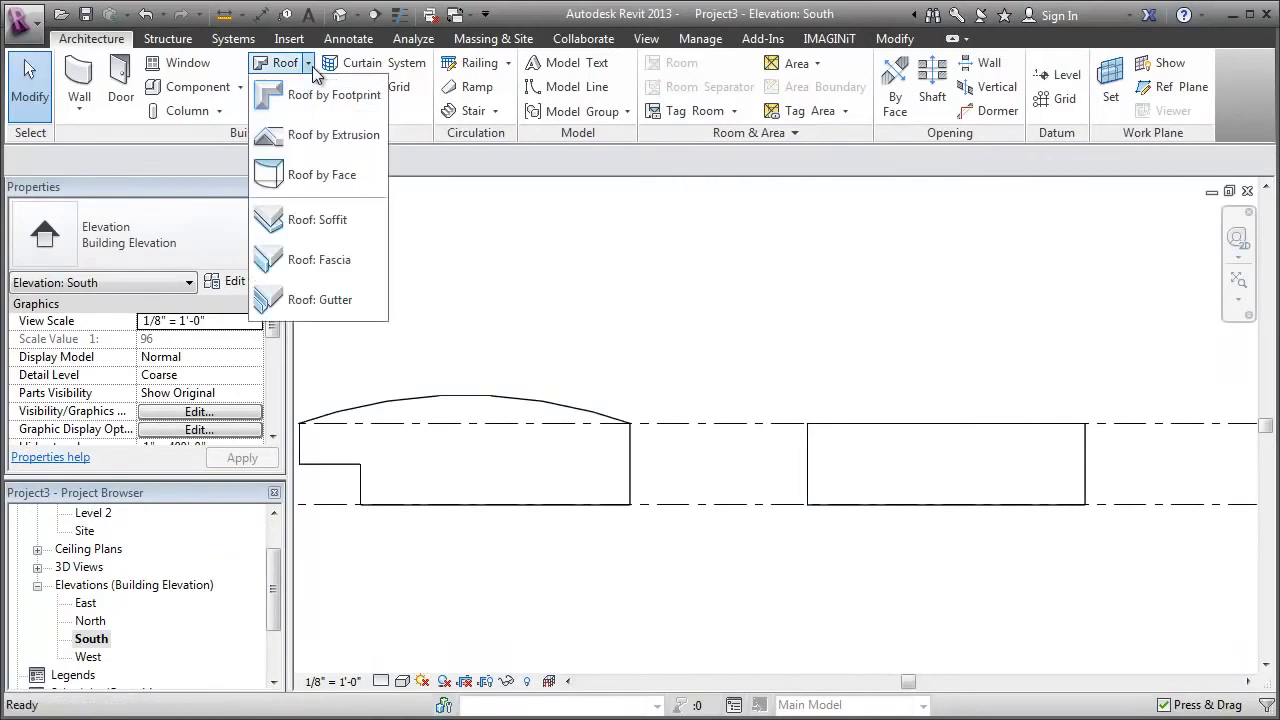
pyautogui.click(320, 136)
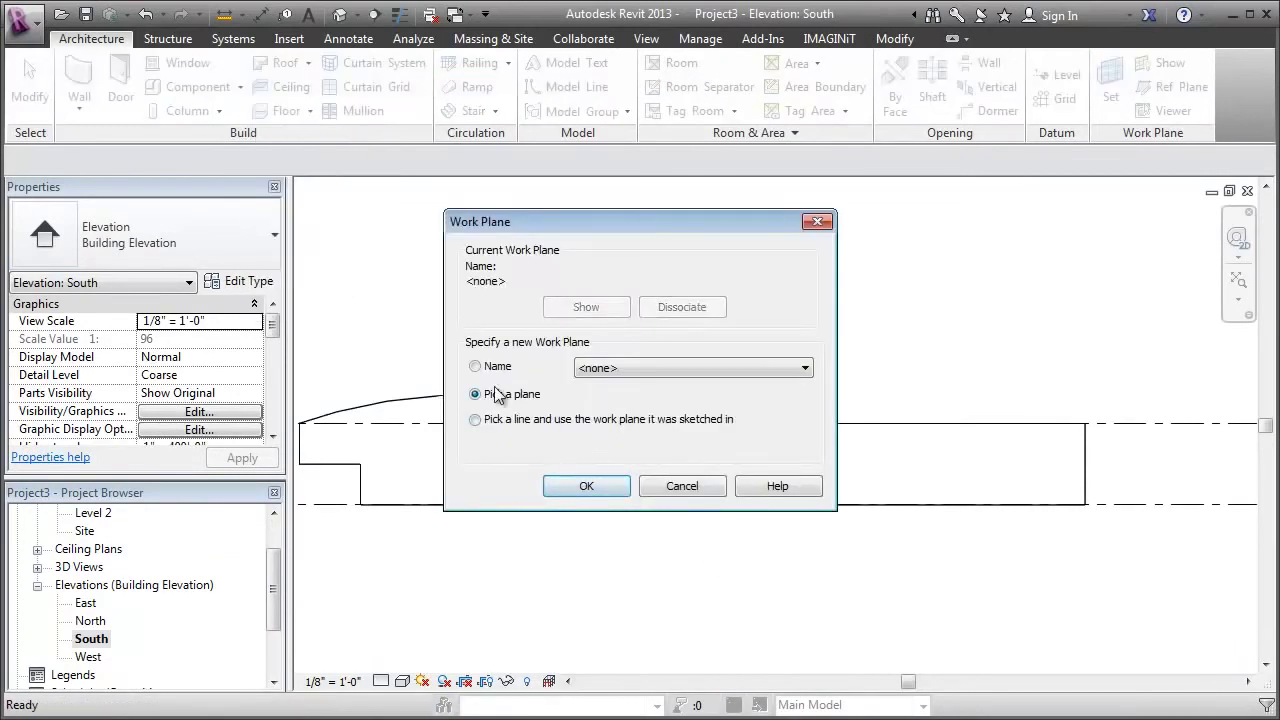
pyautogui.click(485, 367)
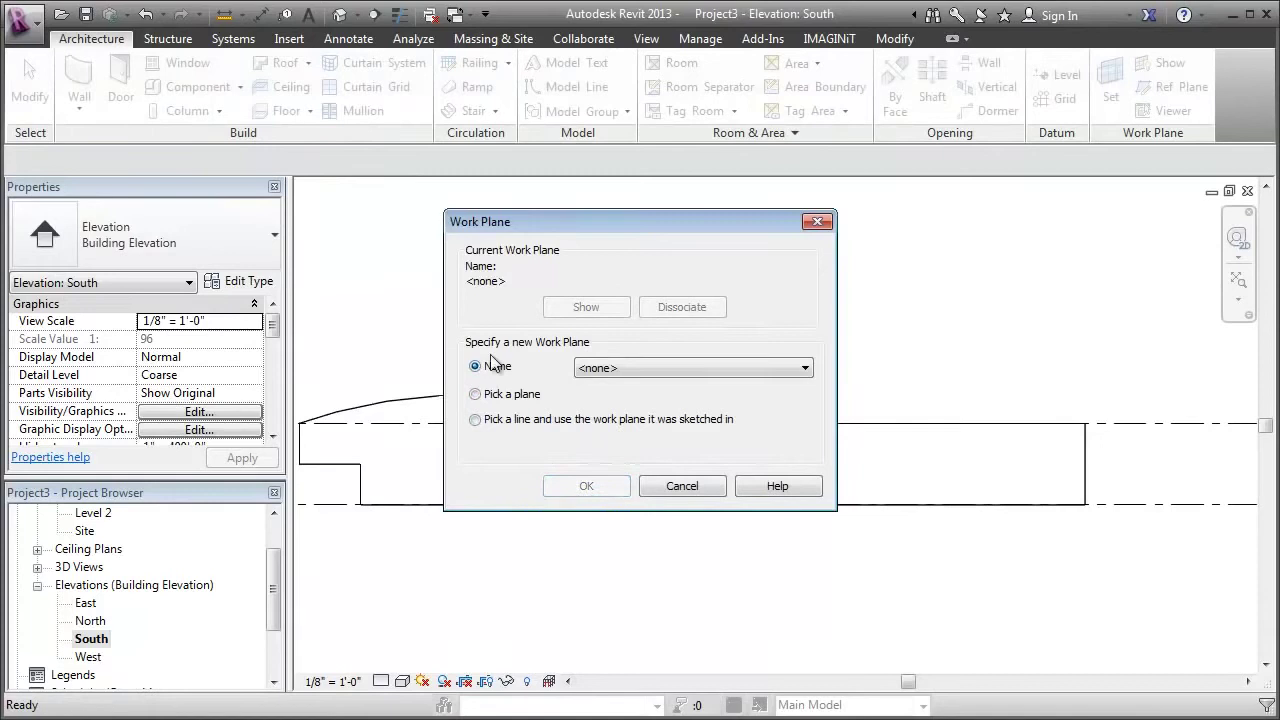
pyautogui.click(625, 370)
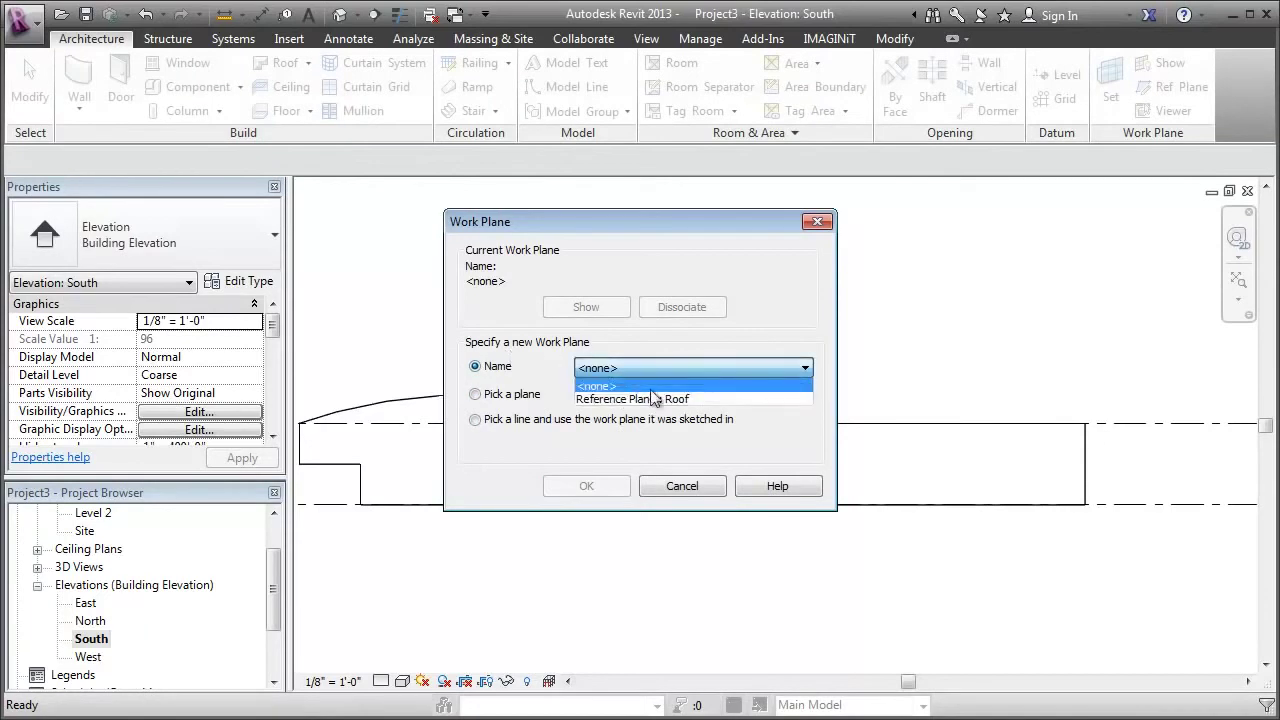
pyautogui.click(705, 400)
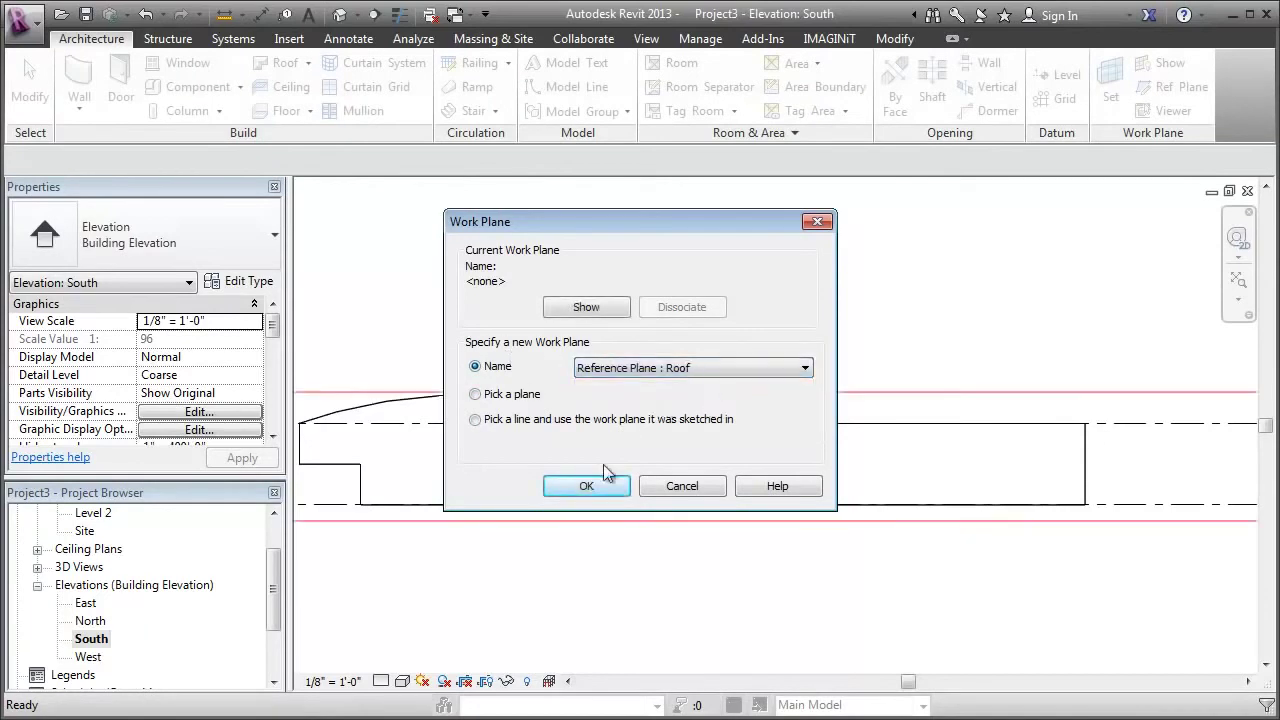
pyautogui.click(587, 486)
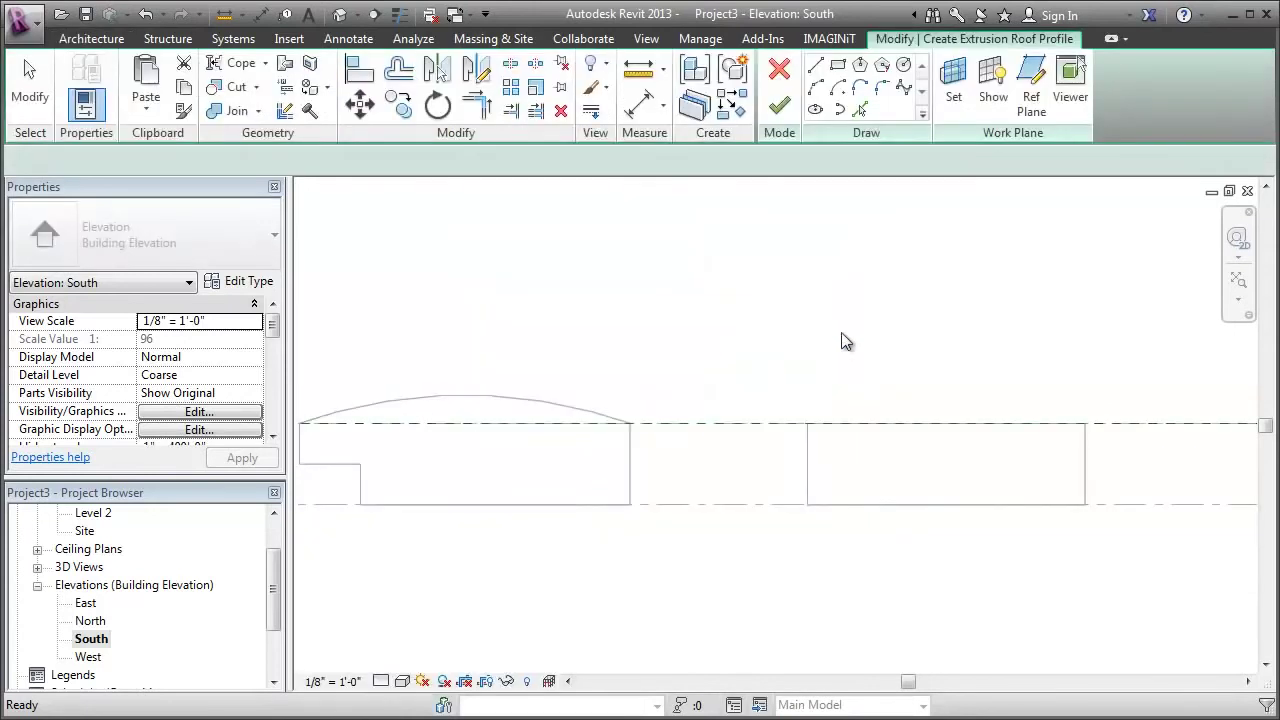
# Sketch the roof arc from the curved wall's top-left corner to its right end and finish the roof.
pyautogui.moveTo(909, 329); pyautogui.dragTo(700, 391, button='middle')
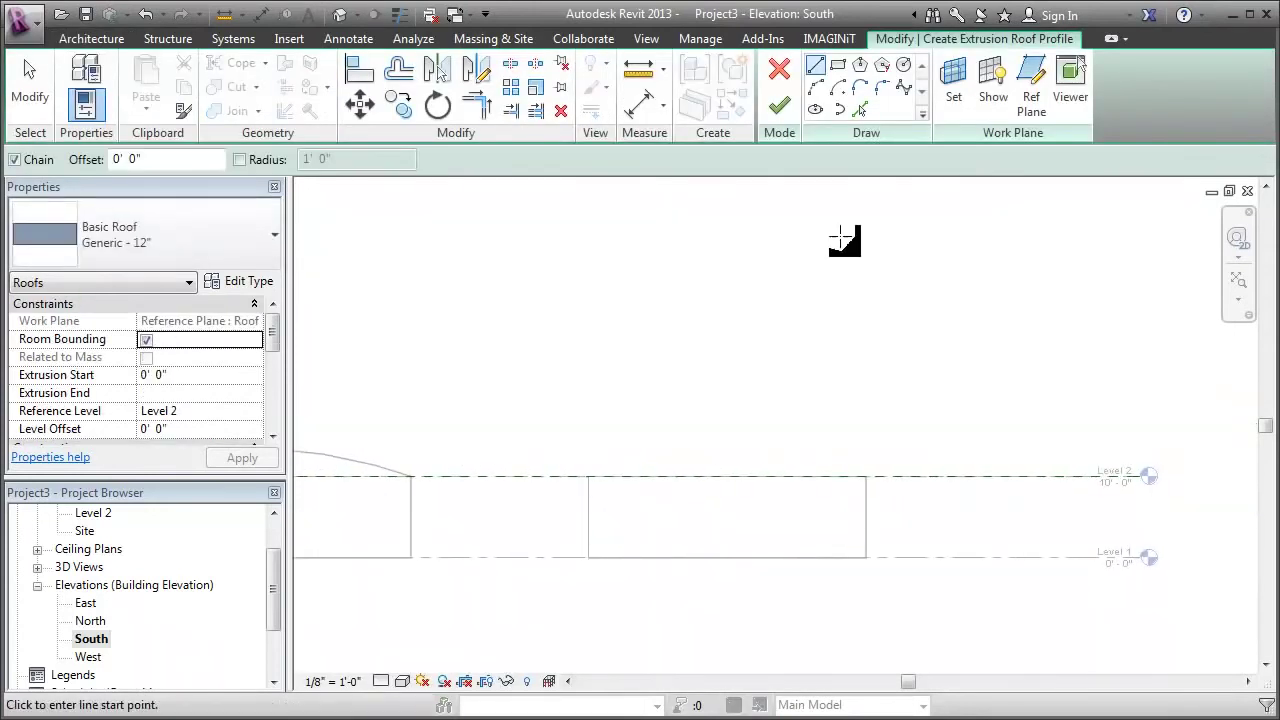
pyautogui.scroll(3, 588, 463)
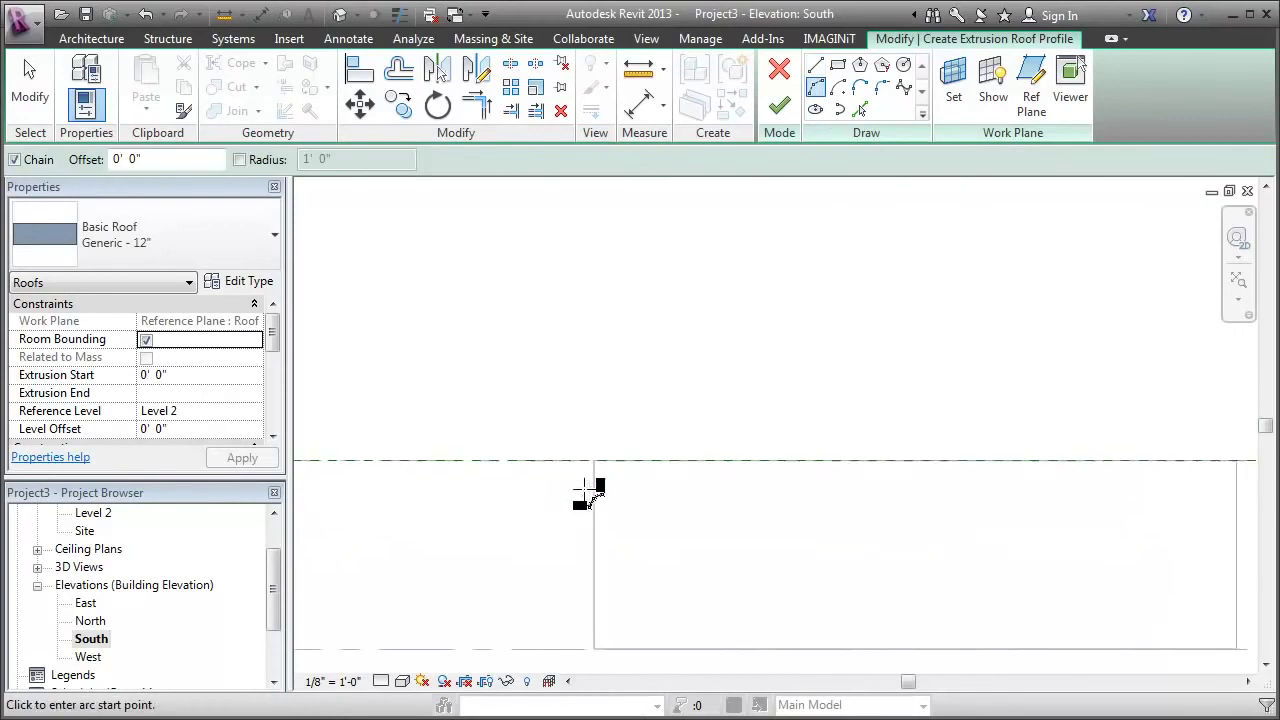
pyautogui.click(593, 463)
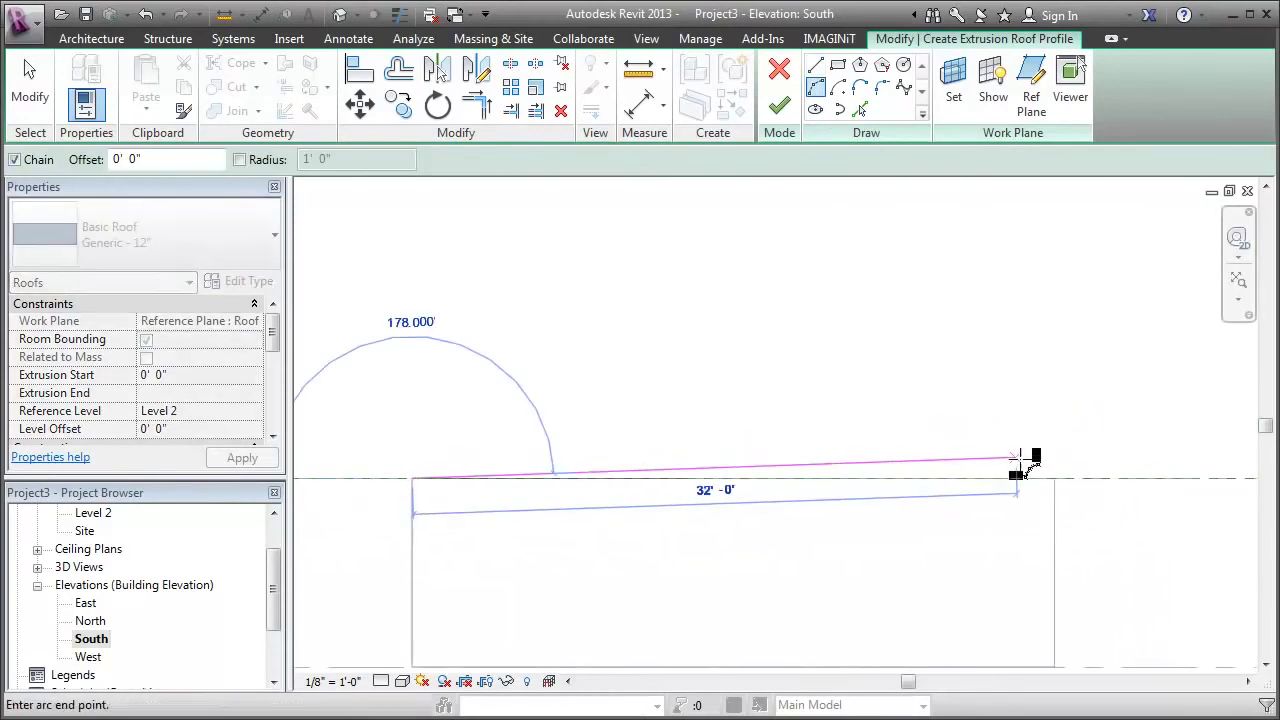
pyautogui.click(1054, 480)
pyautogui.scroll(-3, 871, 443)
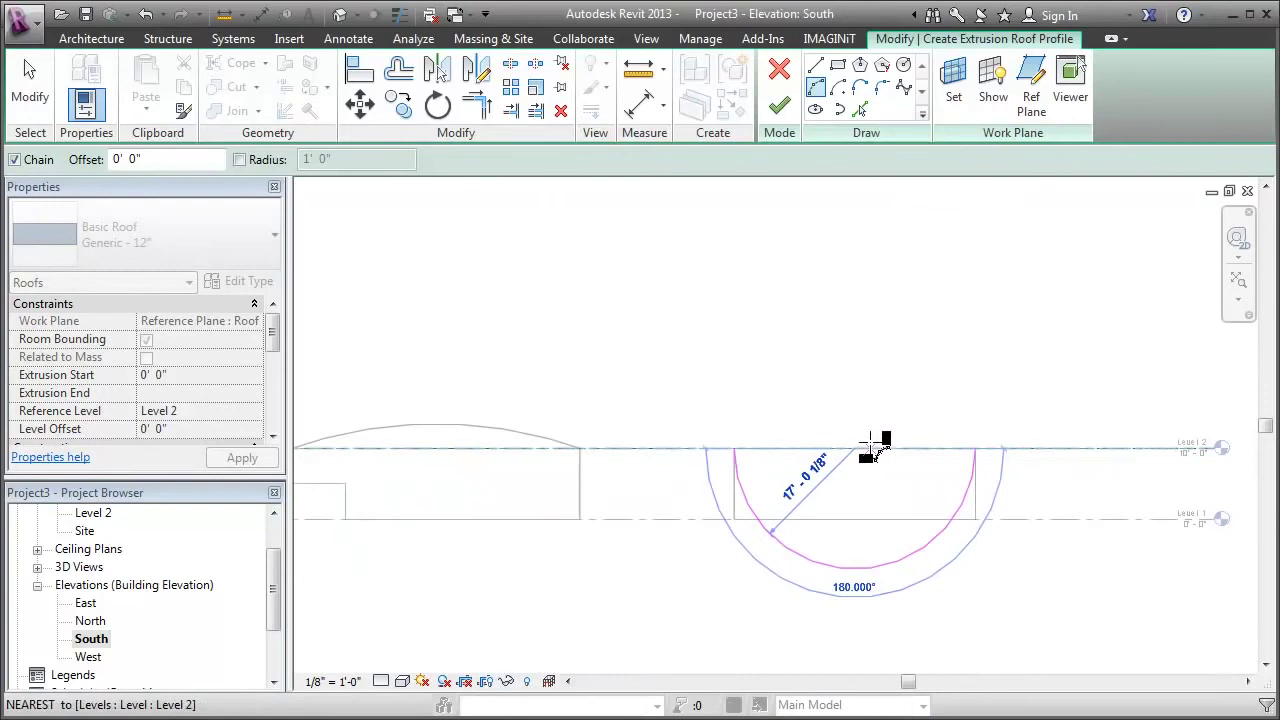
pyautogui.click(848, 432)
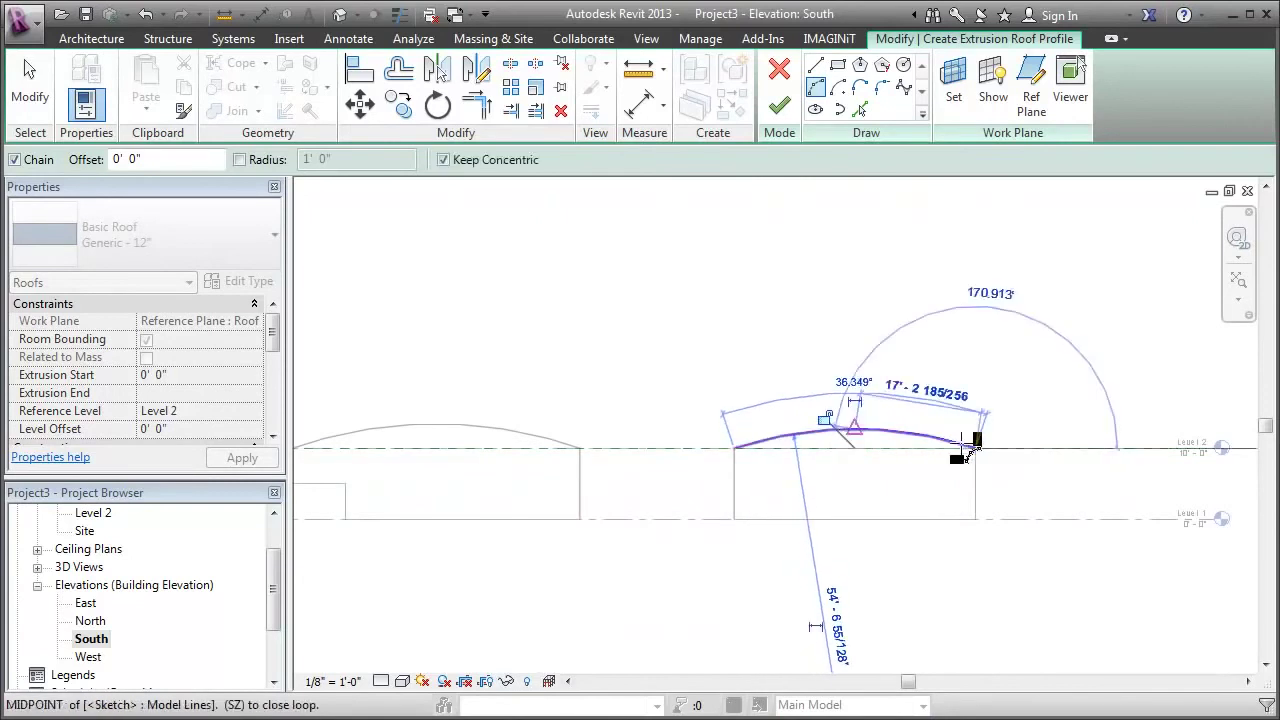
pyautogui.click(781, 108)
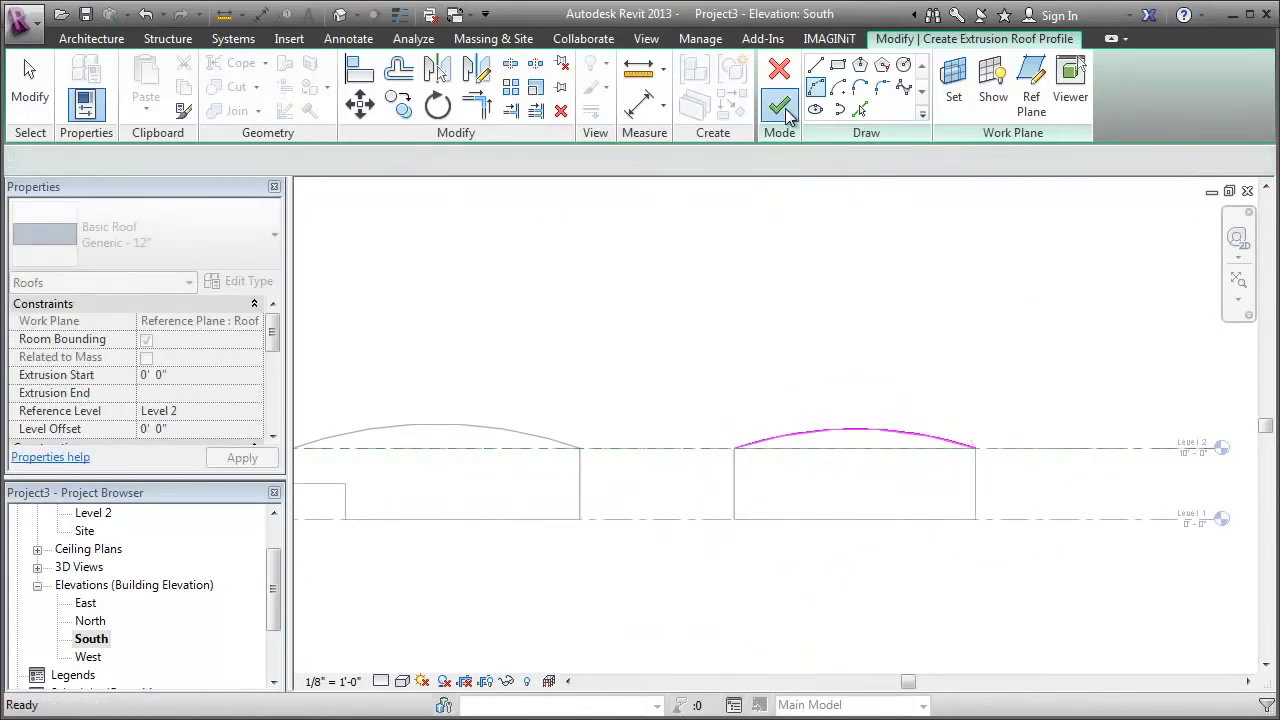
pyautogui.click(896, 331)
pyautogui.scroll(2, 899, 334)
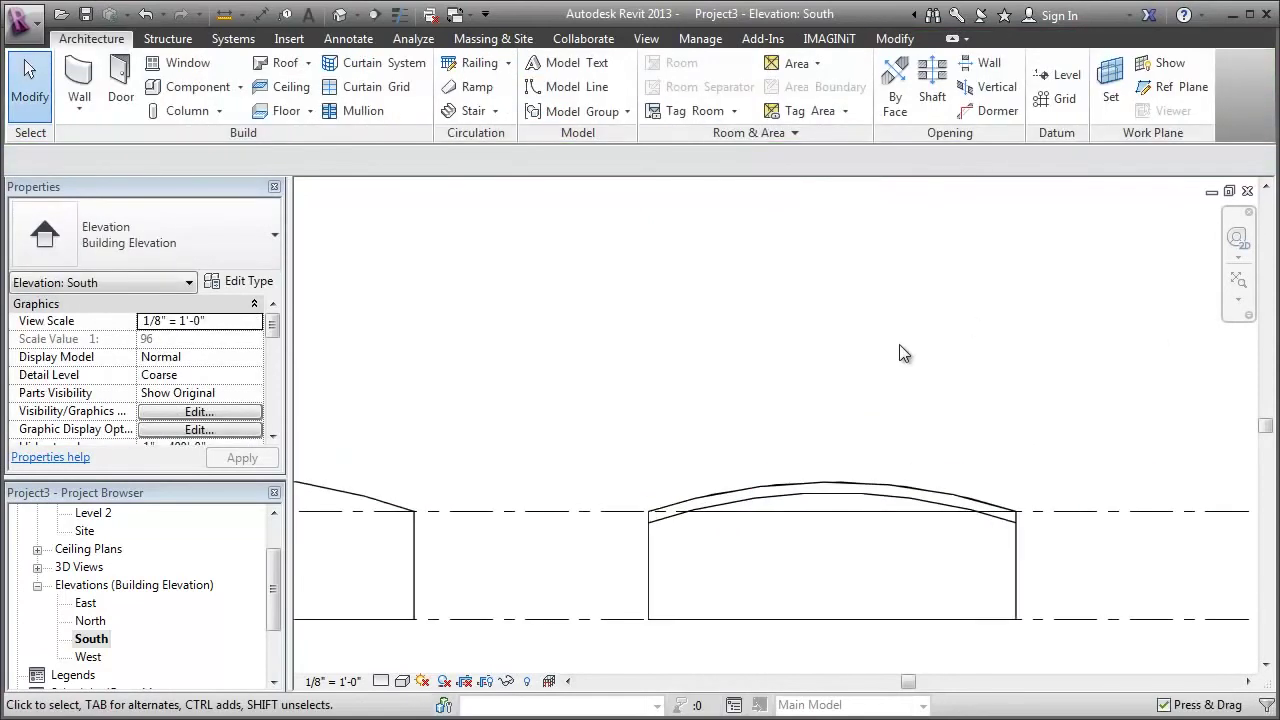
pyautogui.scroll(-2, 975, 359)
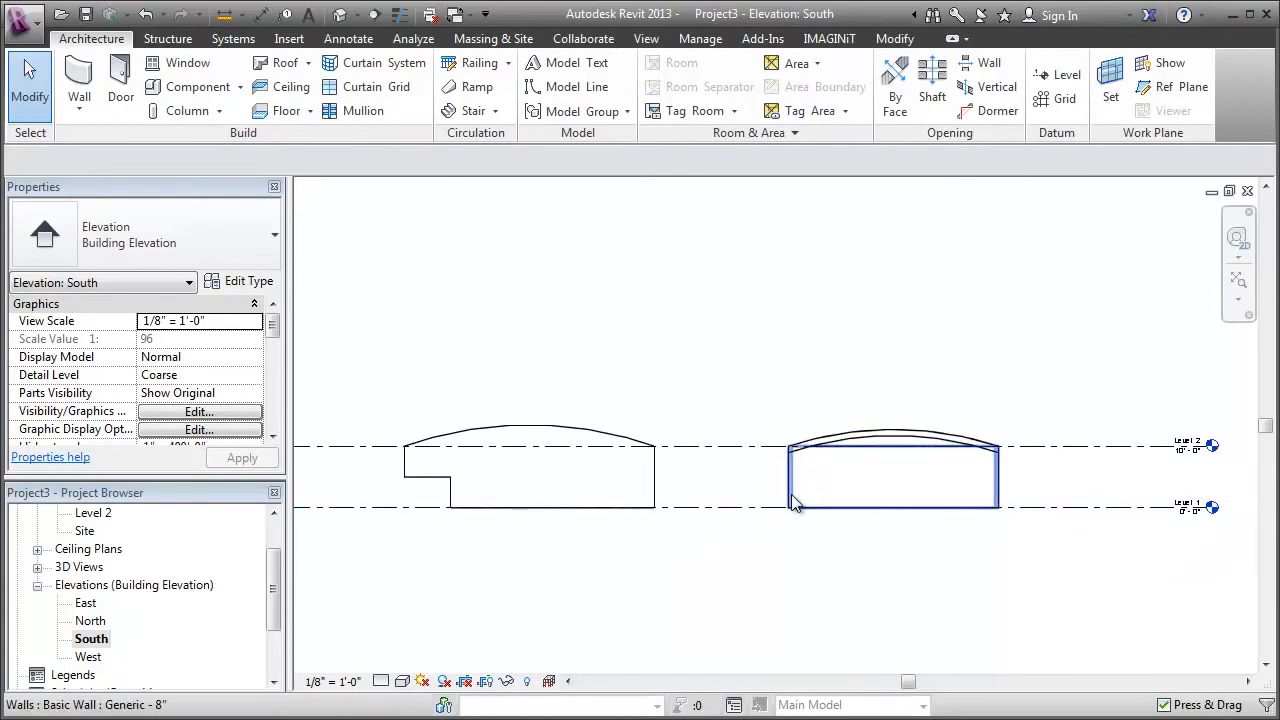
pyautogui.click(341, 14)
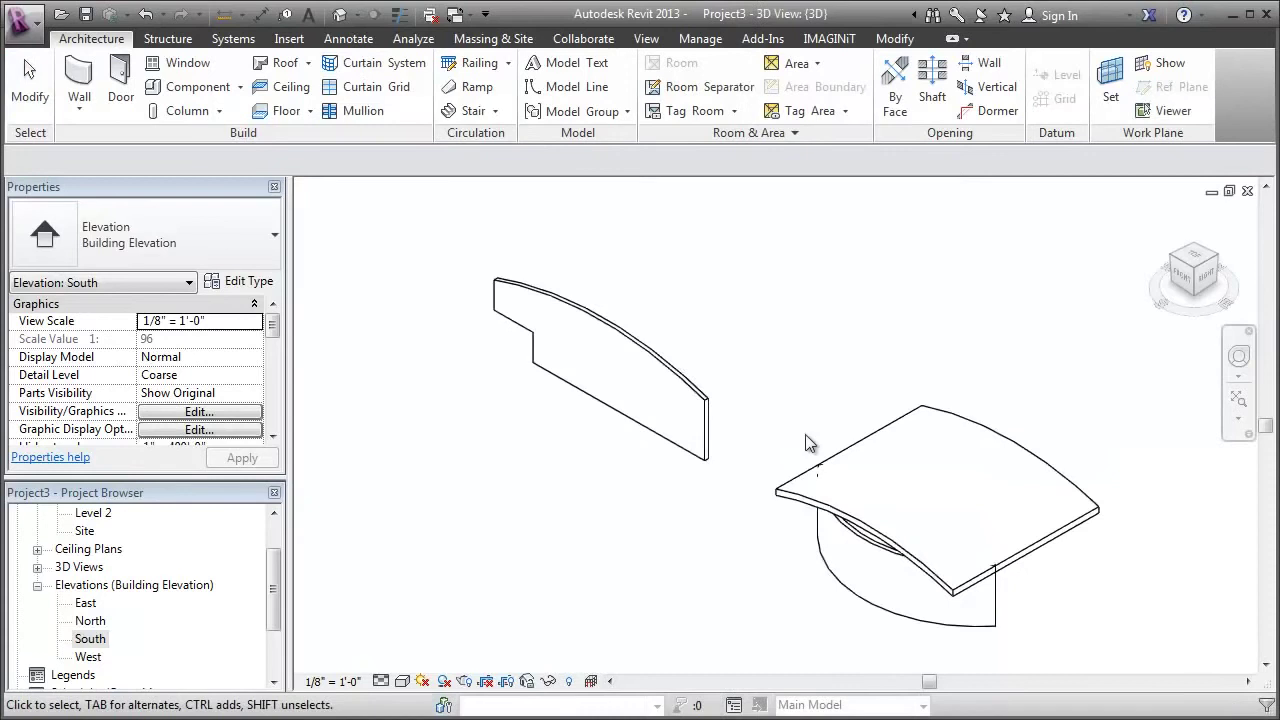
pyautogui.keyDown('shift'); pyautogui.moveTo(1155, 340); pyautogui.dragTo(1195, 290, button='middle'); pyautogui.keyUp('shift')
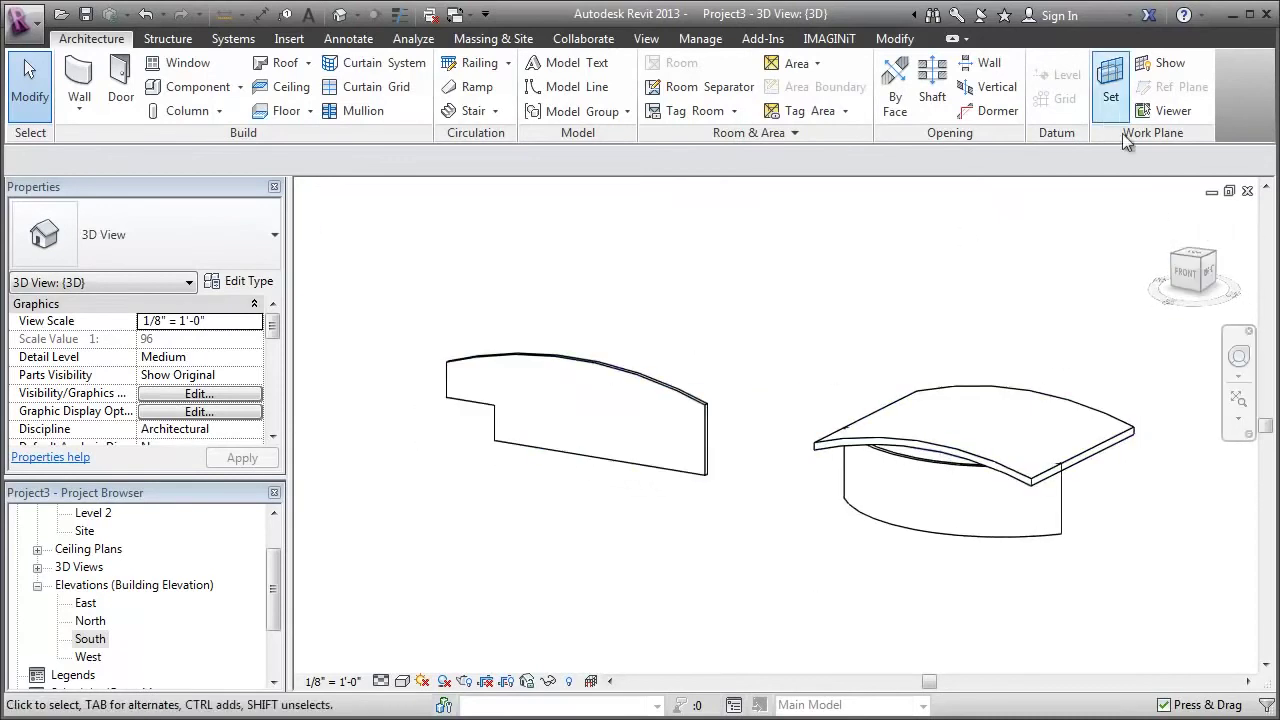
# In the South elevation, attach the curved wall's top to the extruded roof.
pyautogui.click(1251, 193)
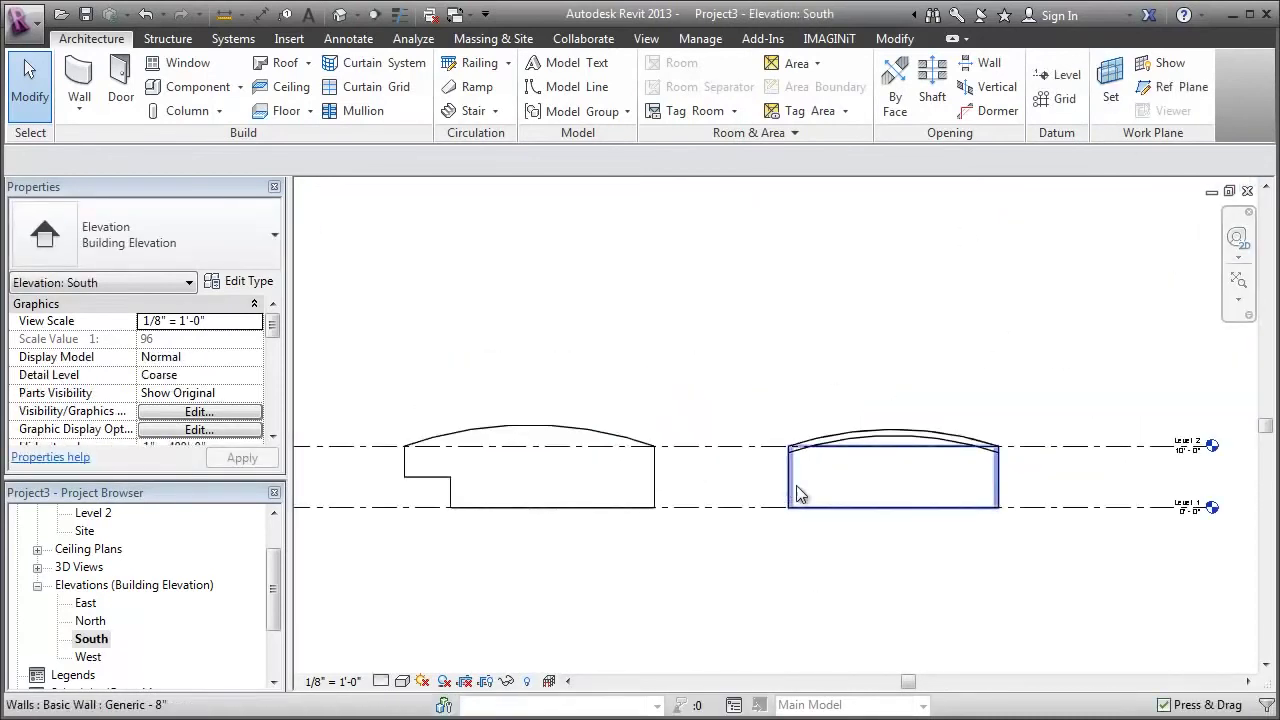
pyautogui.click(790, 493)
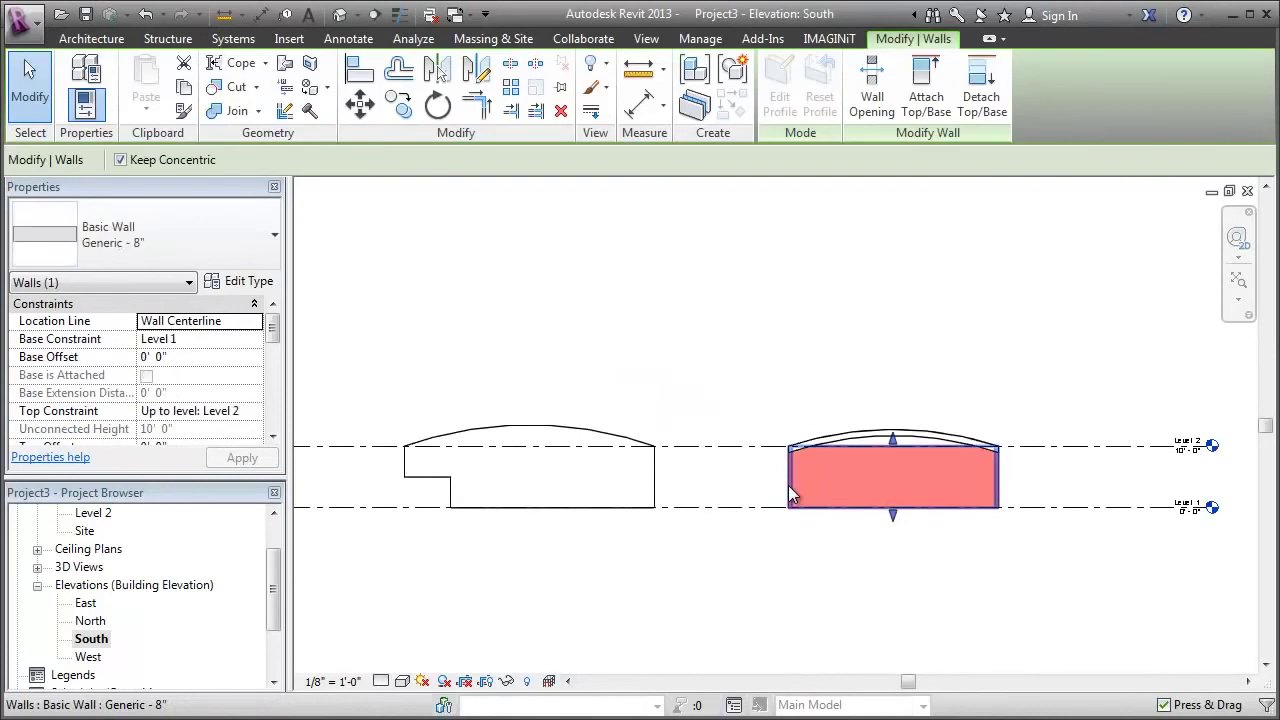
pyautogui.click(911, 110)
pyautogui.click(898, 431)
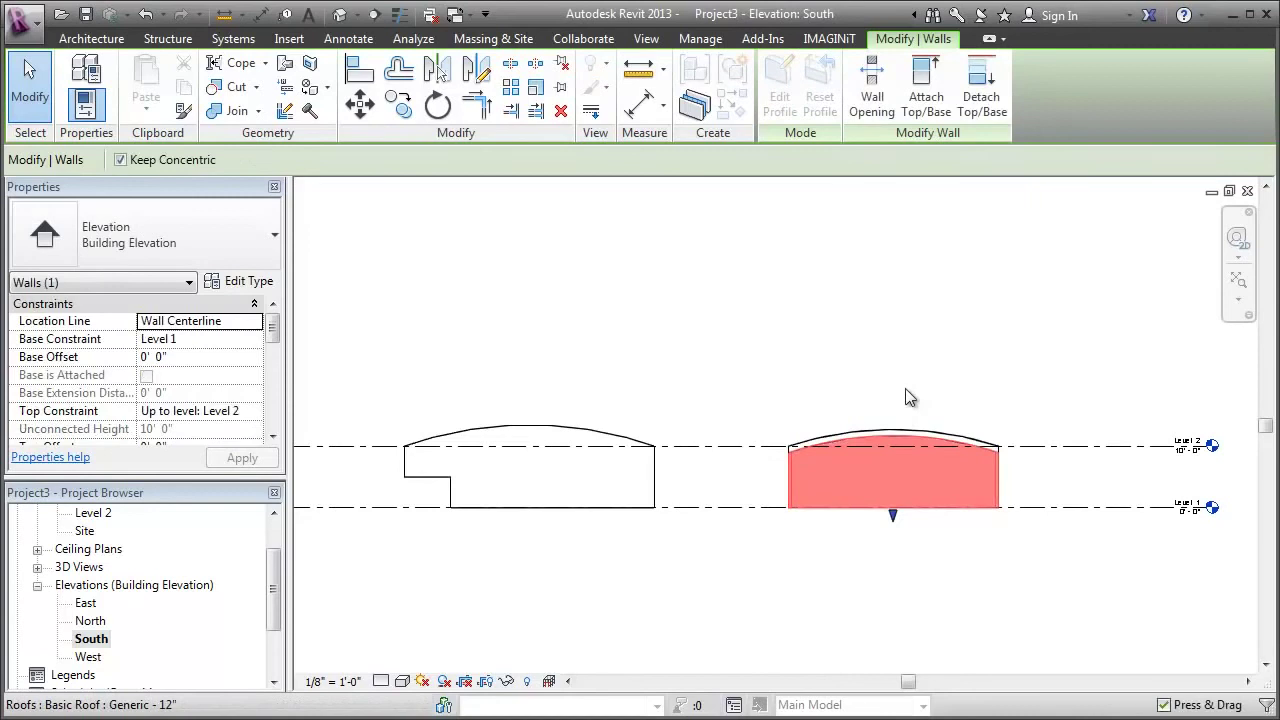
pyautogui.click(1043, 464)
pyautogui.scroll(5, 1043, 464)
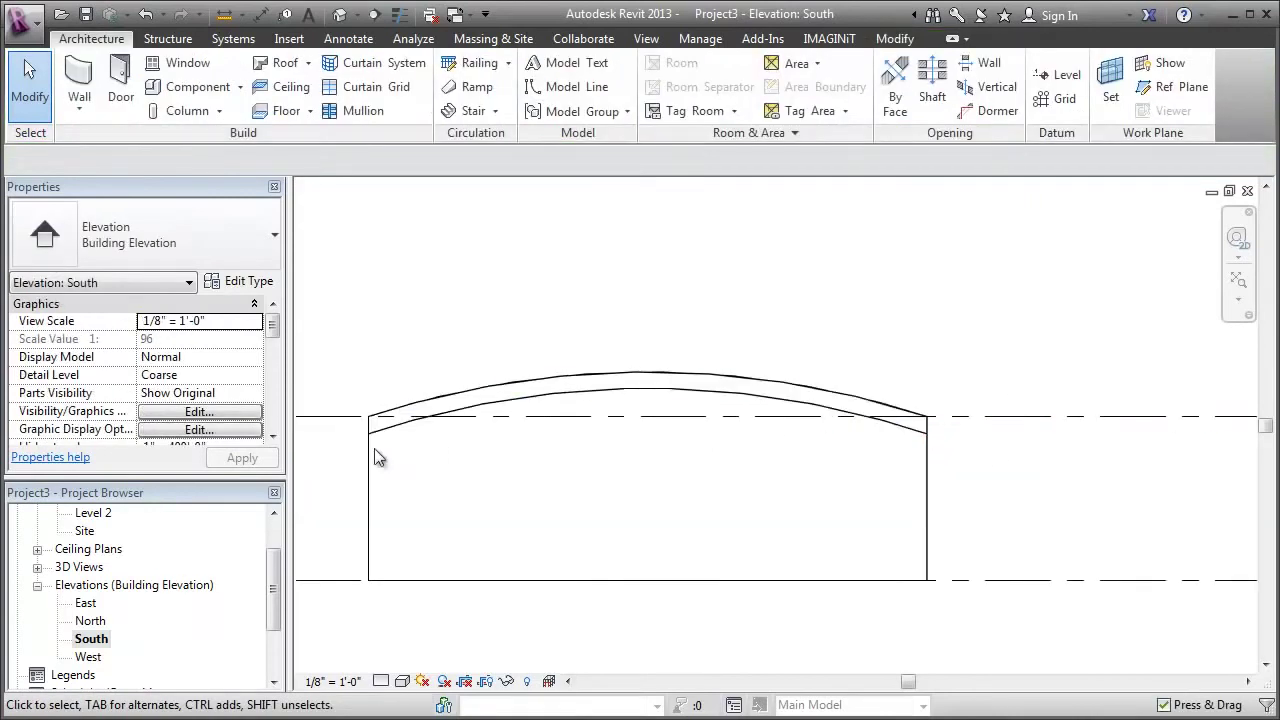
pyautogui.scroll(-3, 998, 504)
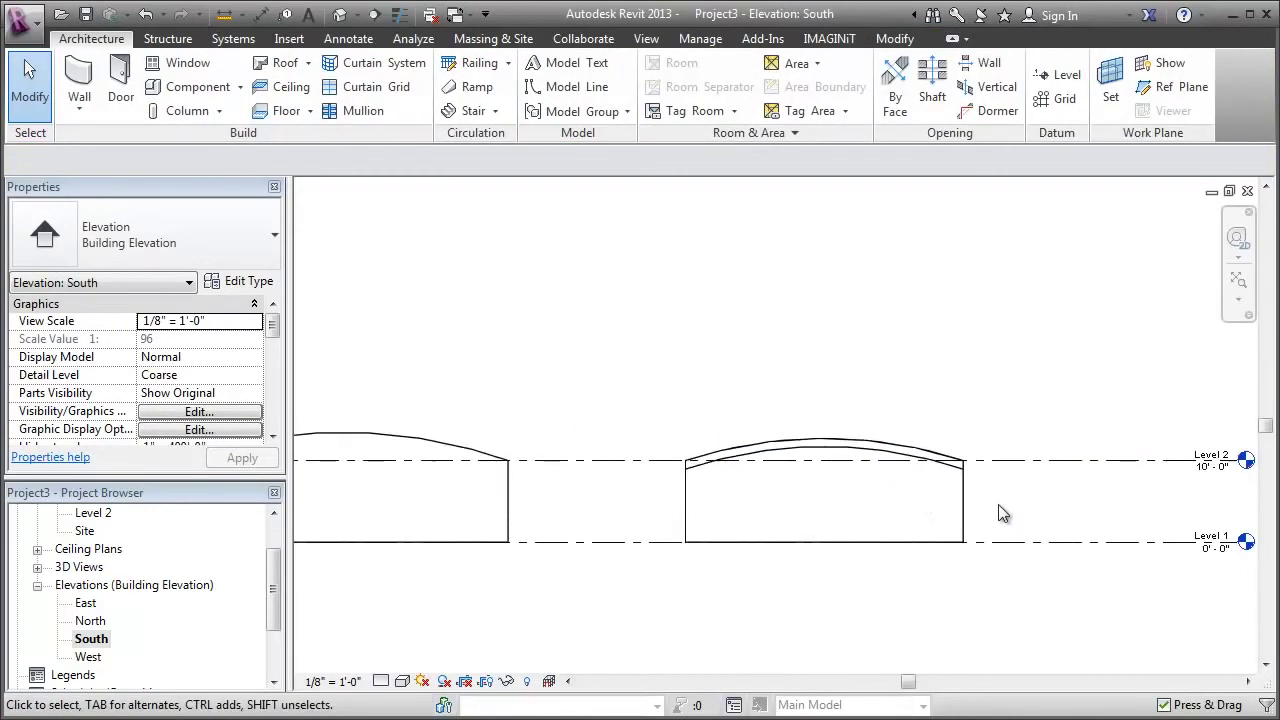
pyautogui.click(340, 14)
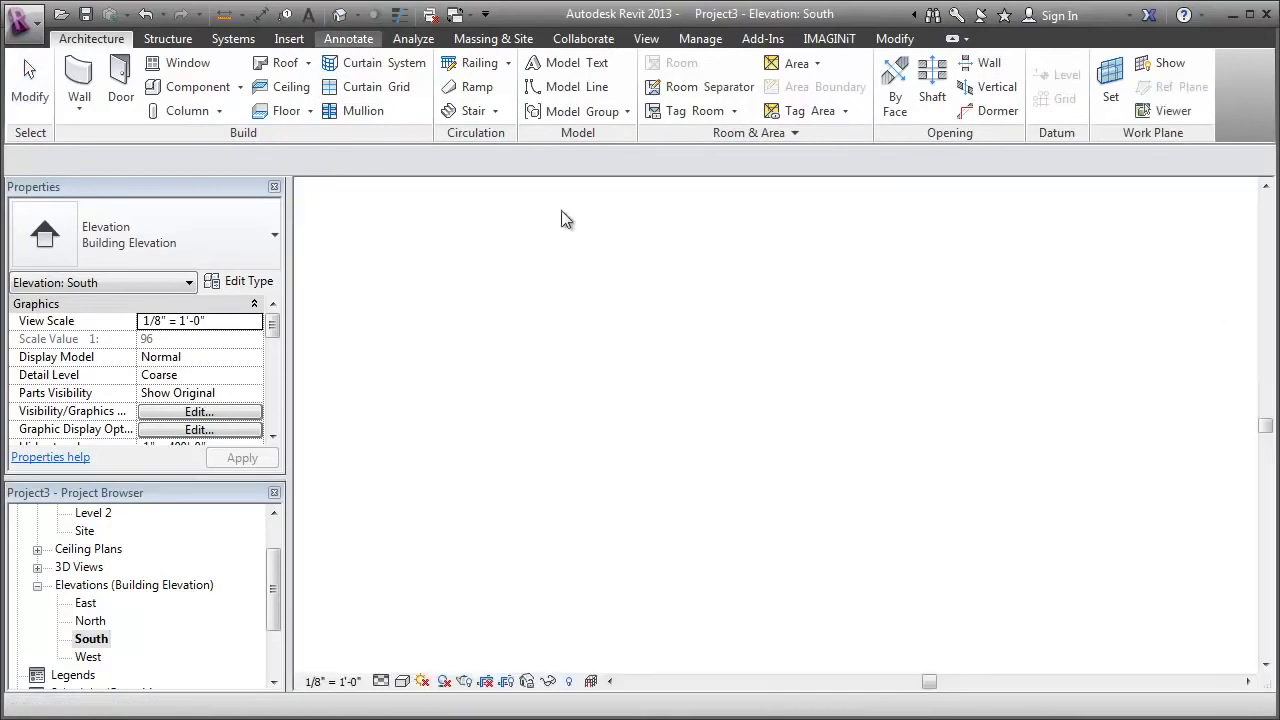
# Temporarily hide the roof in 3D and orbit to inspect the curved wall's arched top.
pyautogui.moveTo(1190, 262); pyautogui.dragTo(953, 470)
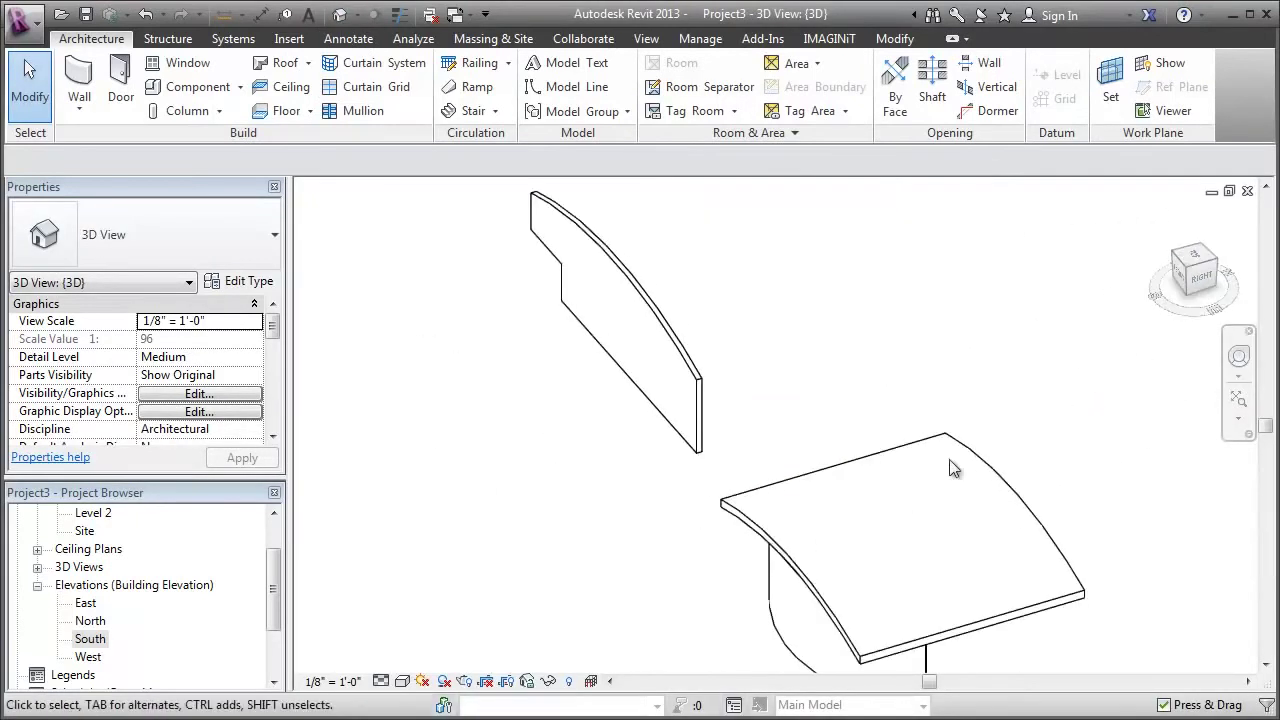
pyautogui.click(1005, 615)
pyautogui.click(548, 681)
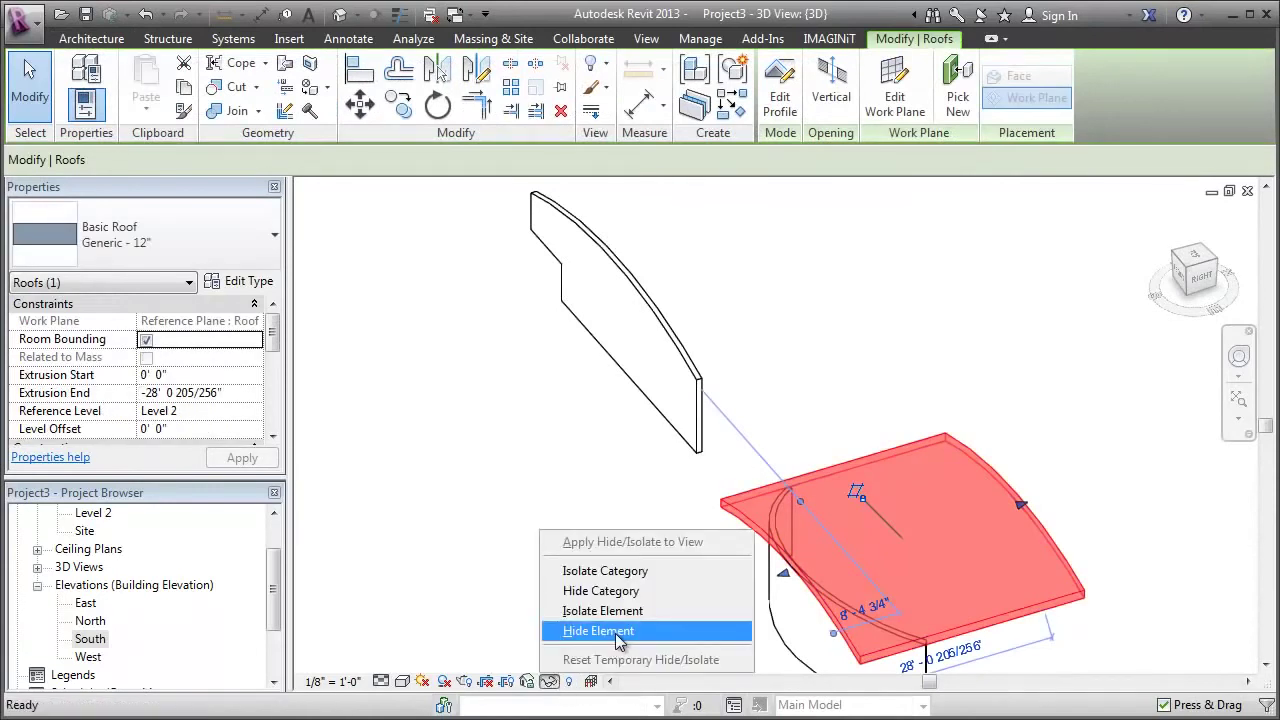
pyautogui.click(618, 632)
pyautogui.moveTo(1198, 272); pyautogui.dragTo(301, 310)
pyautogui.moveTo(1253, 310); pyautogui.dragTo(1220, 314)
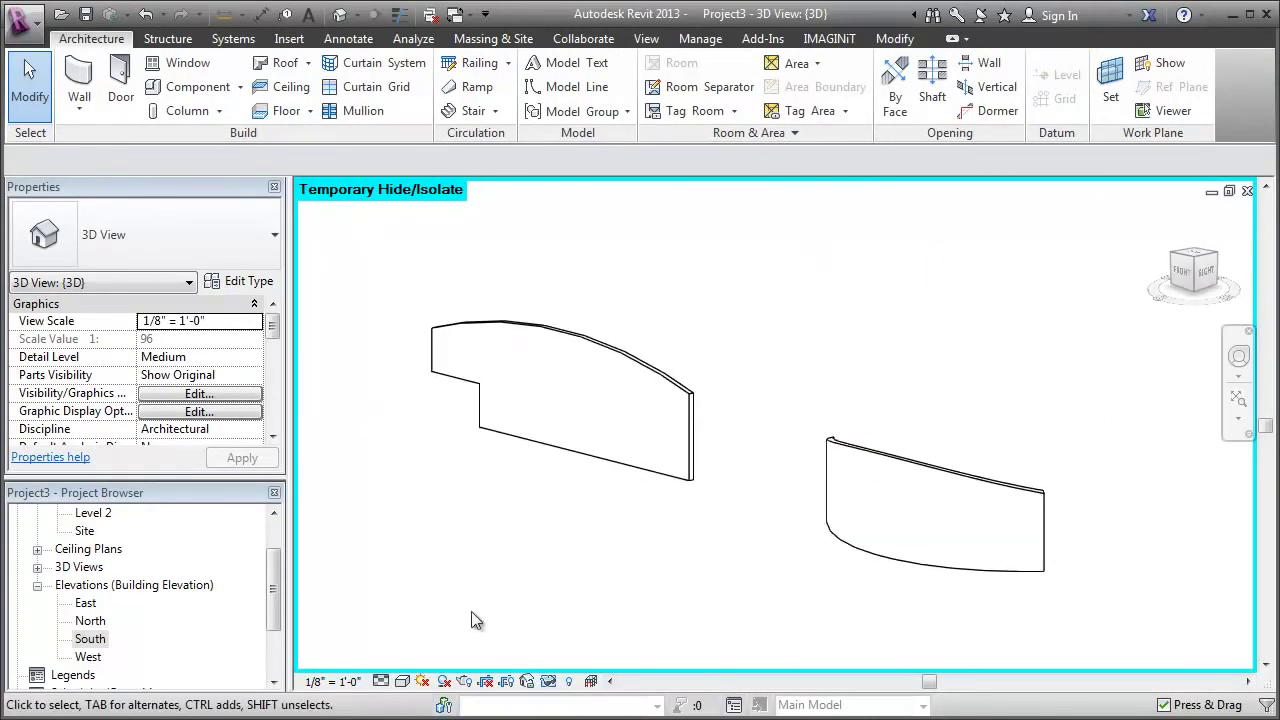
# Restore the hidden roof and return to the South elevation.
pyautogui.click(548, 681)
pyautogui.click(580, 664)
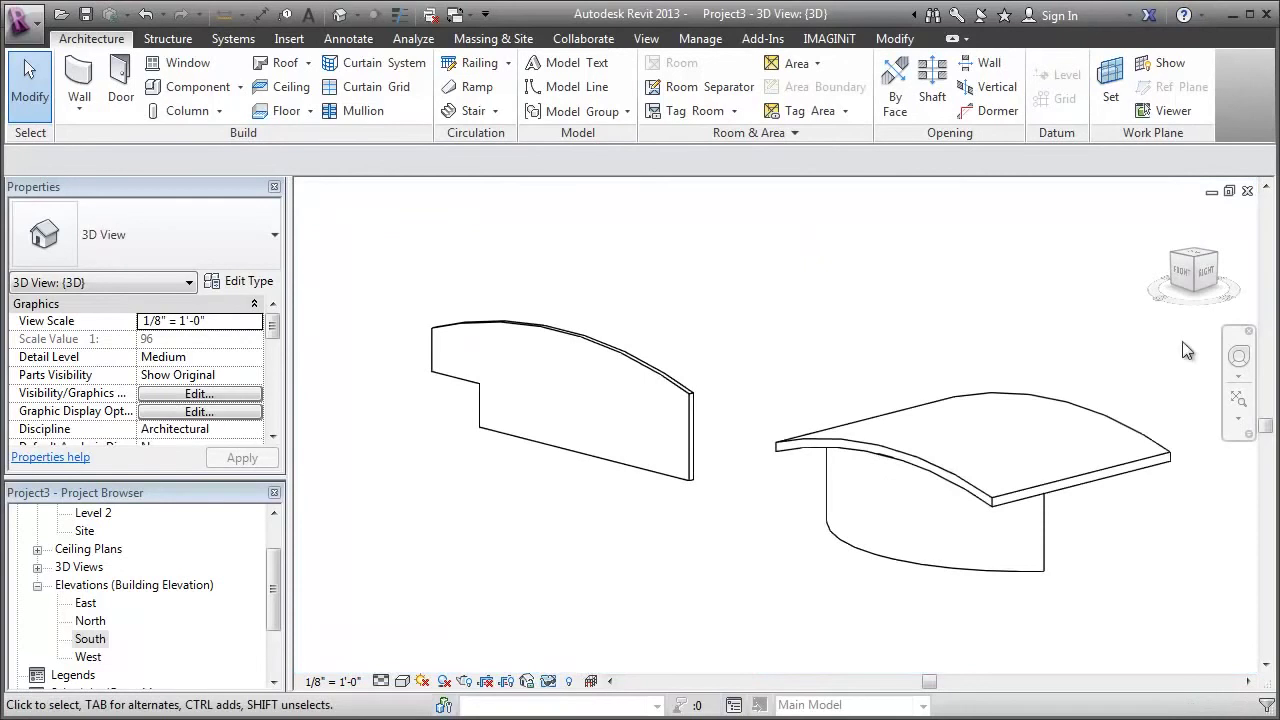
pyautogui.click(1248, 191)
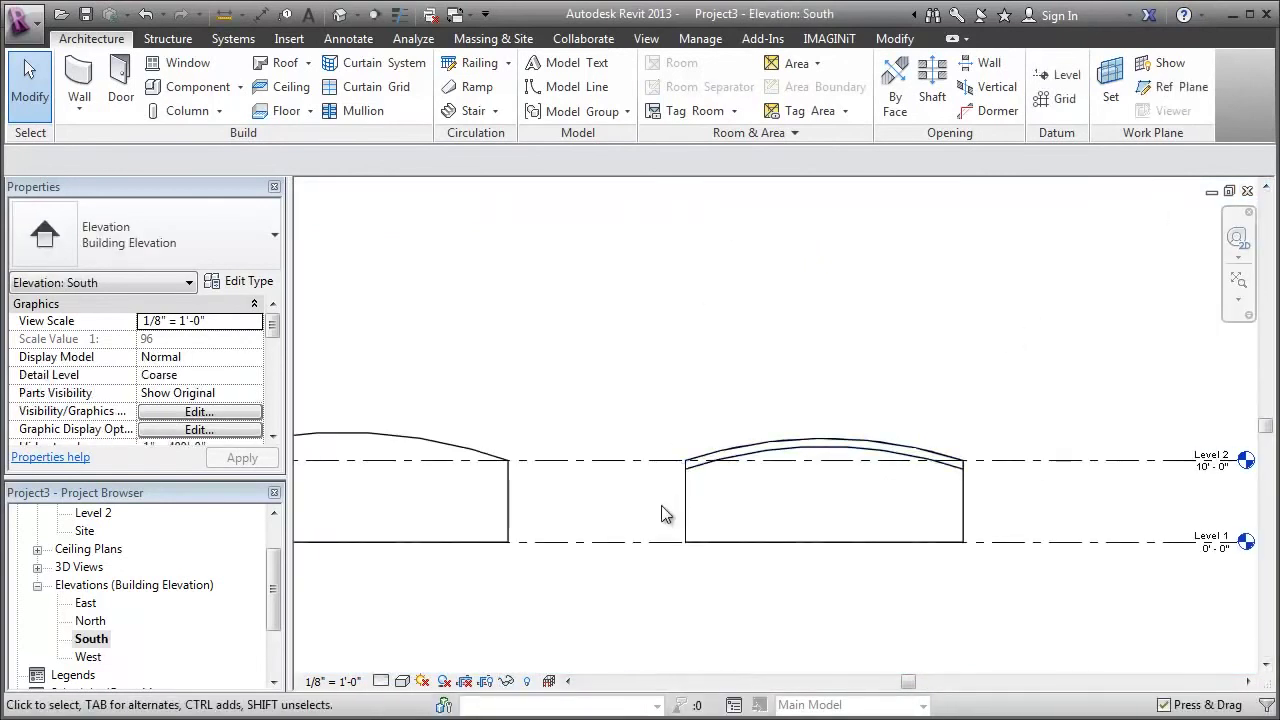
# Cut a rectangular Wall Opening across the curved wall's lower-left corner, matching the straight wall's notch.
pyautogui.moveTo(660, 514)
pyautogui.mouseDown(button='middle')
pyautogui.moveTo(839, 485)
pyautogui.moveTo(852, 502)
pyautogui.mouseUp(button='middle')
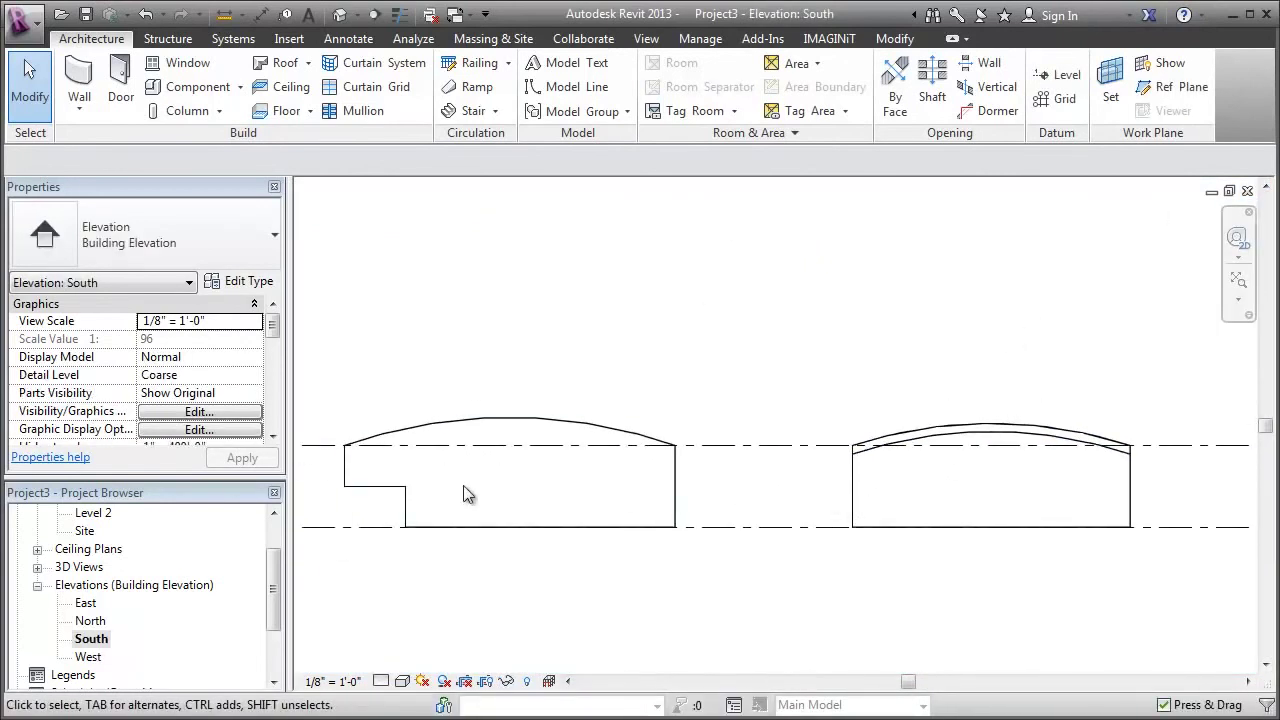
pyautogui.click(855, 495)
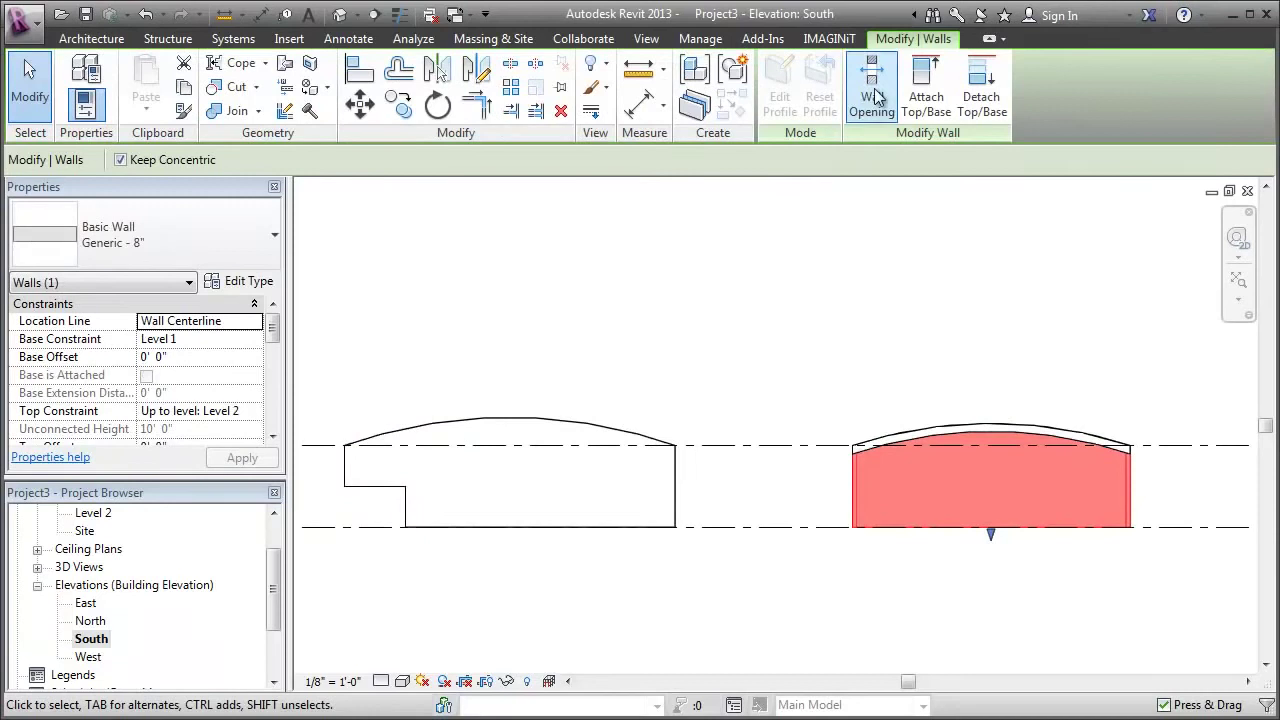
pyautogui.click(872, 90)
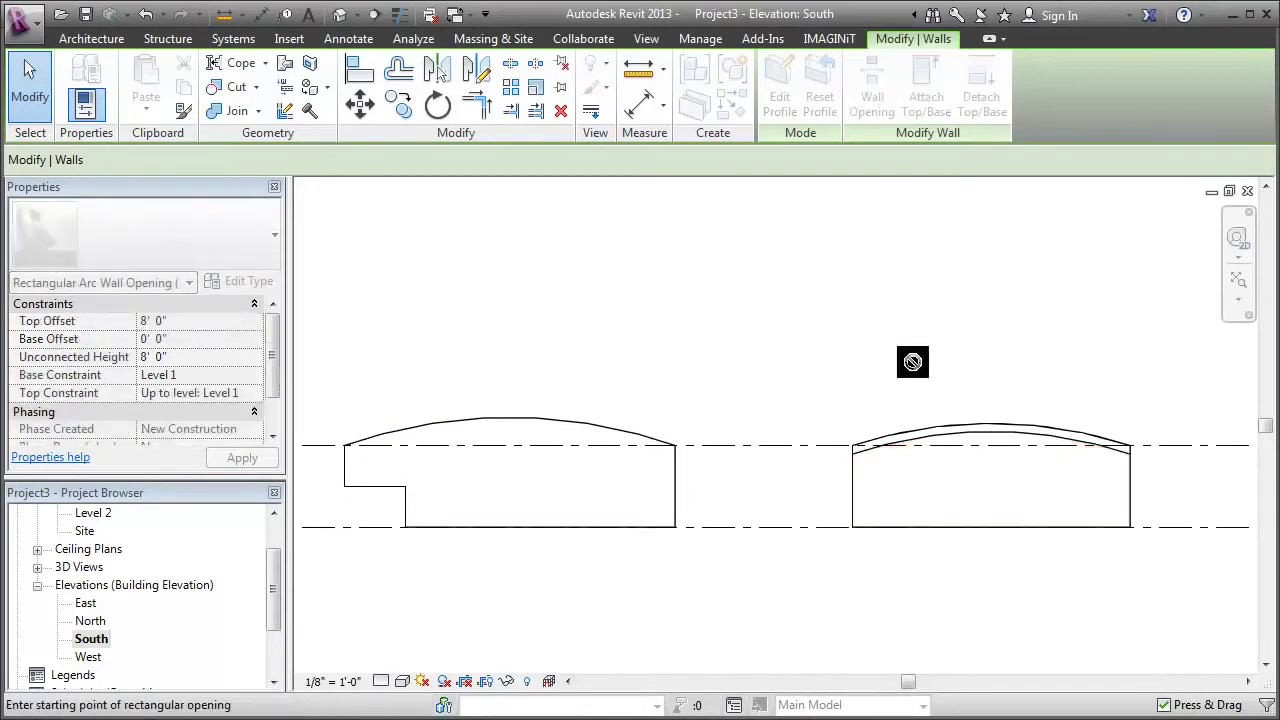
pyautogui.click(850, 496)
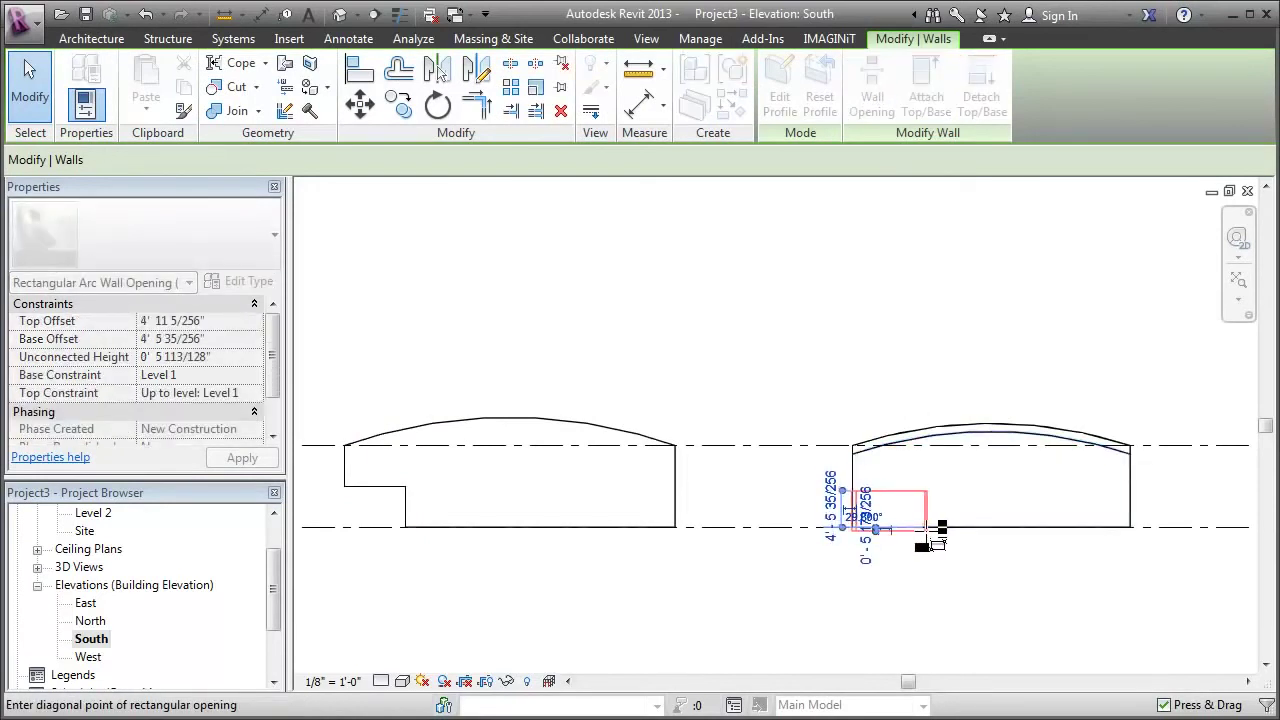
pyautogui.click(926, 527)
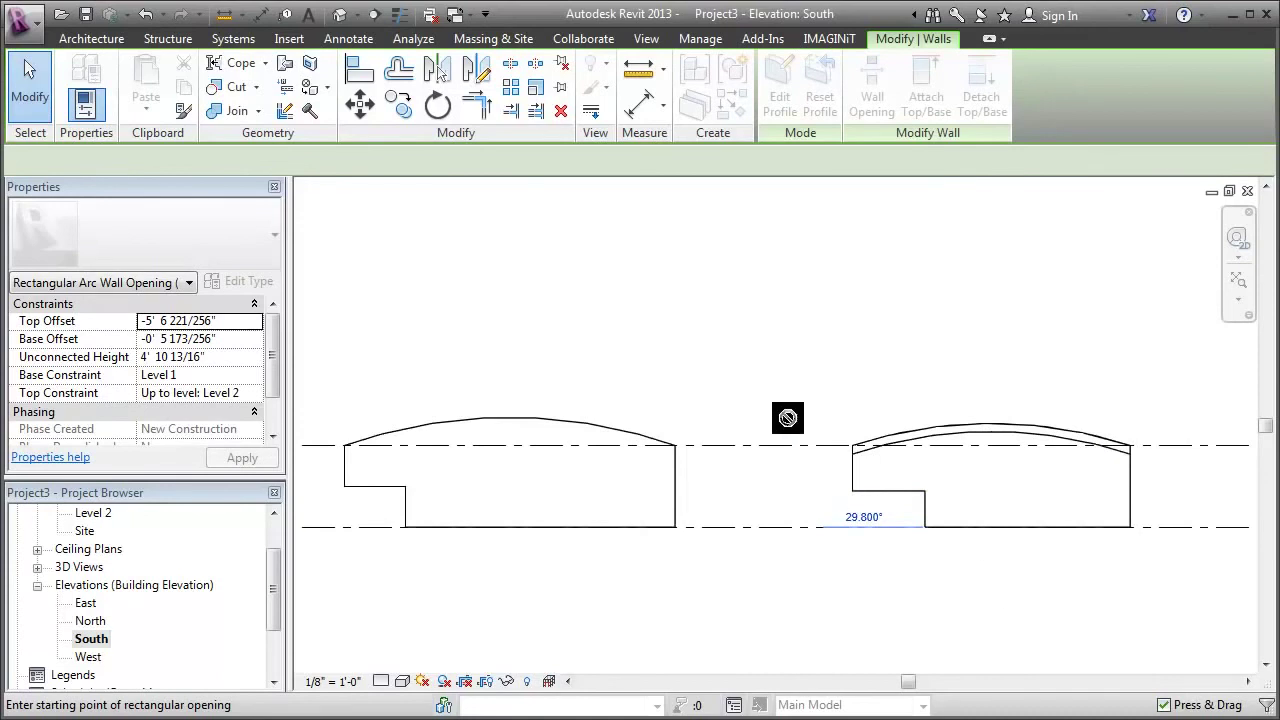
pyautogui.press('Escape')
pyautogui.press('Escape')
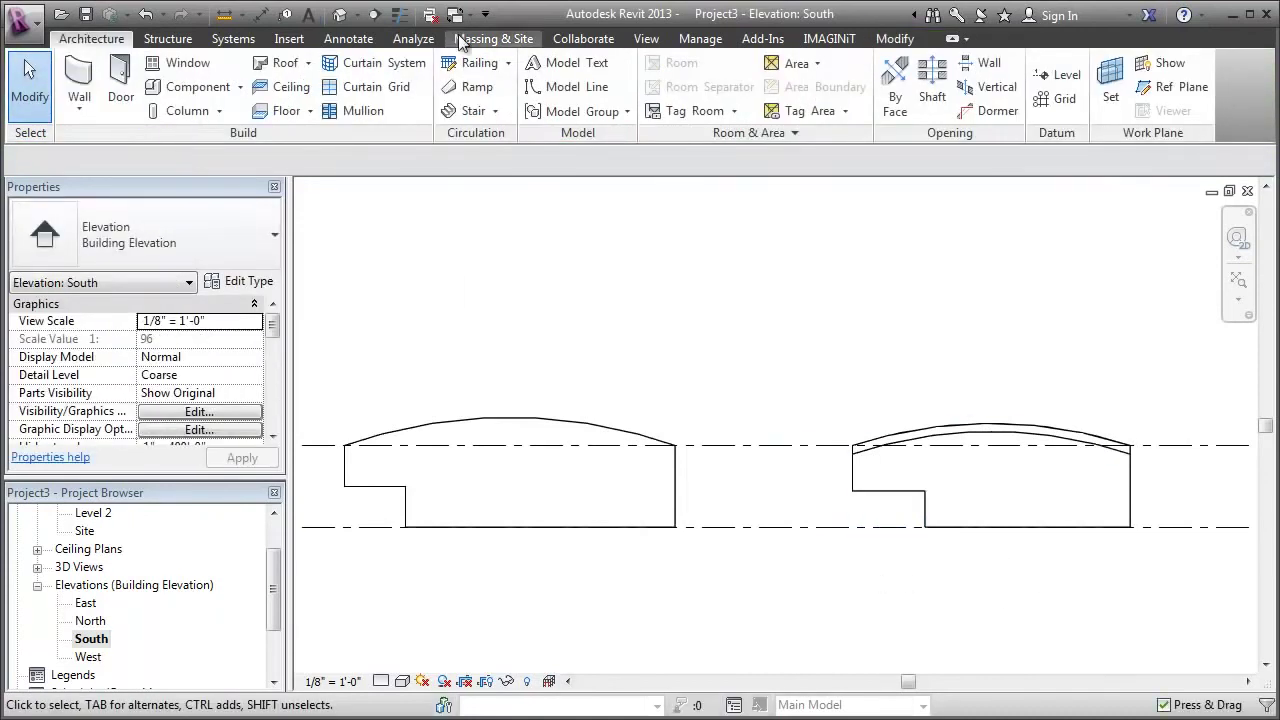
pyautogui.click(341, 14)
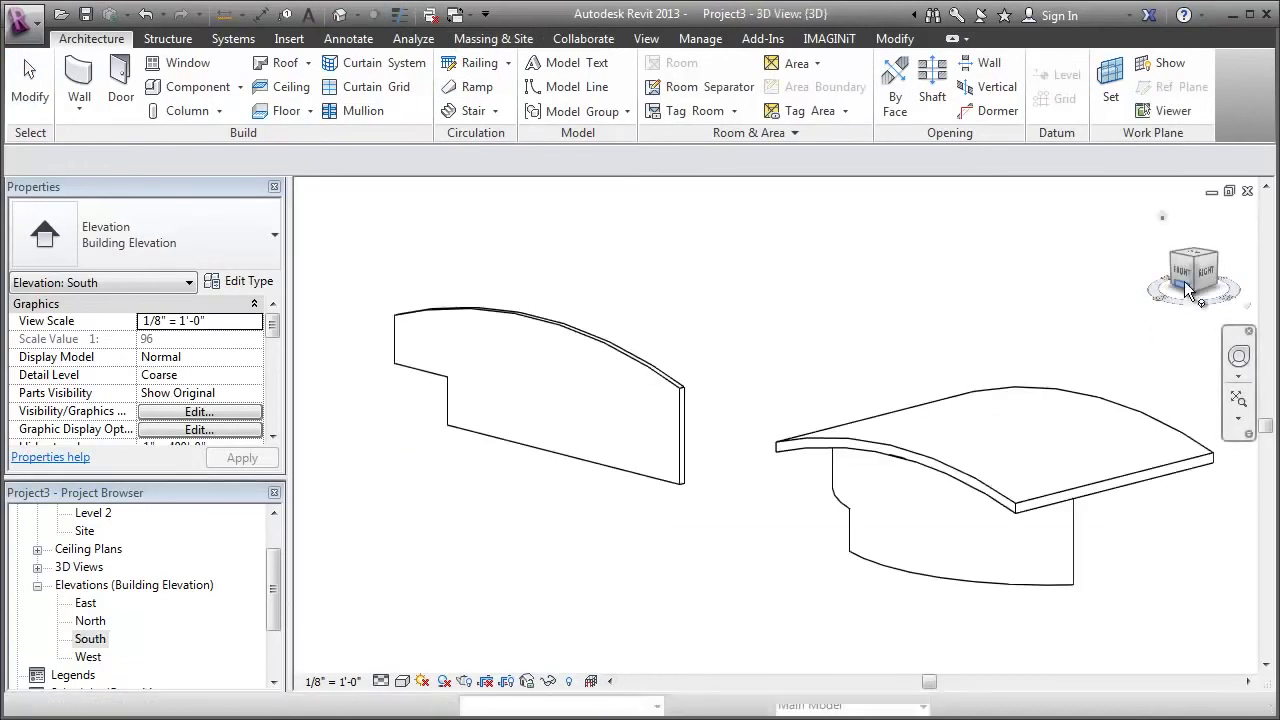
pyautogui.click(1185, 283)
pyautogui.moveTo(1233, 245); pyautogui.dragTo(1195, 260)
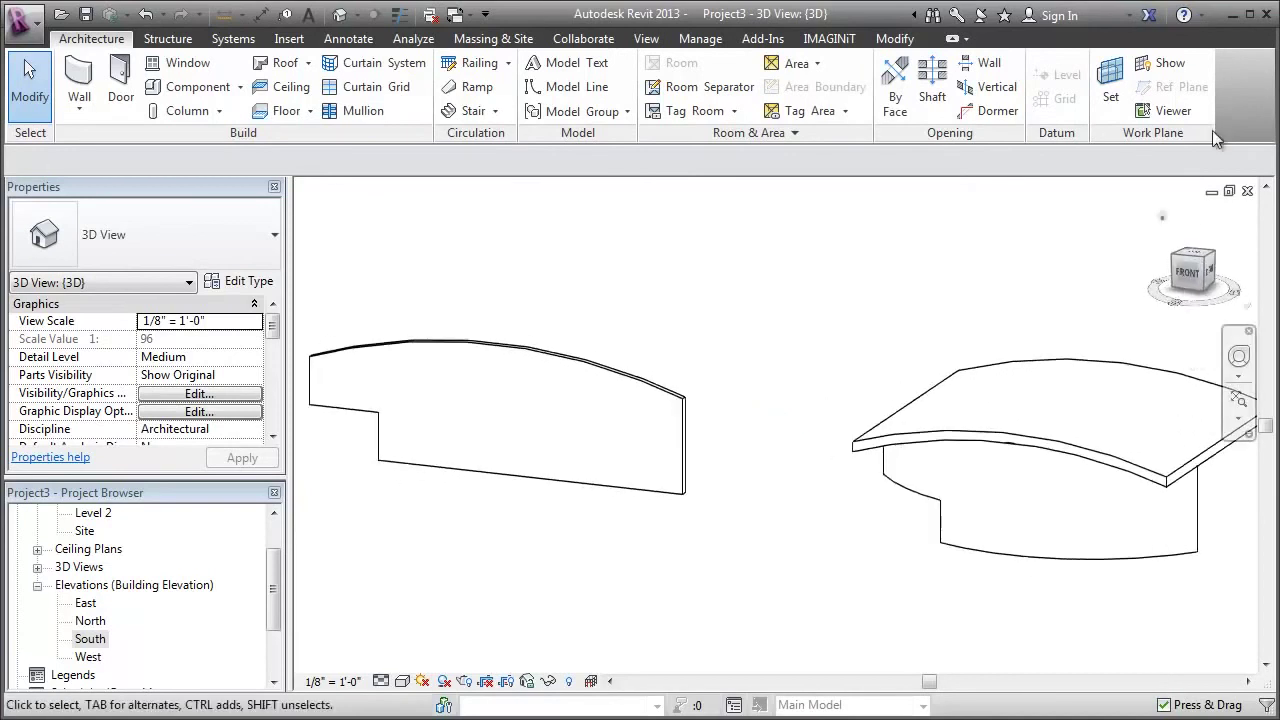
pyautogui.click(1247, 190)
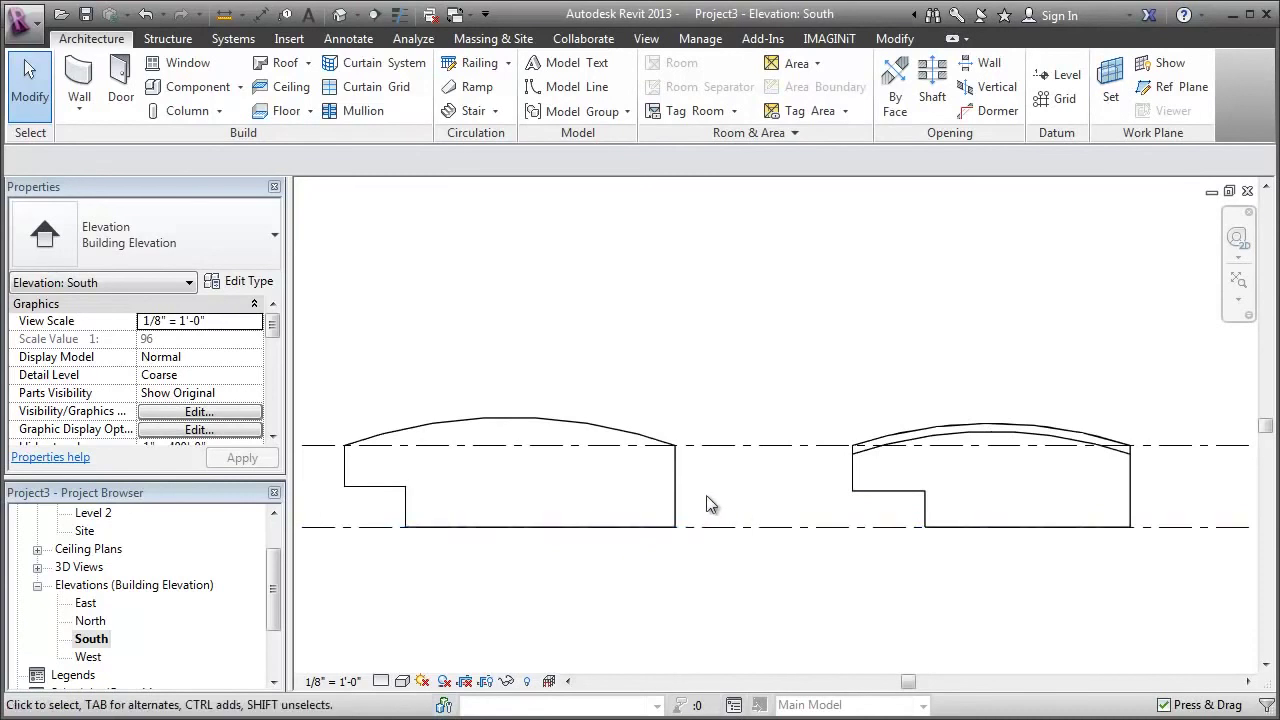
pyautogui.click(676, 493)
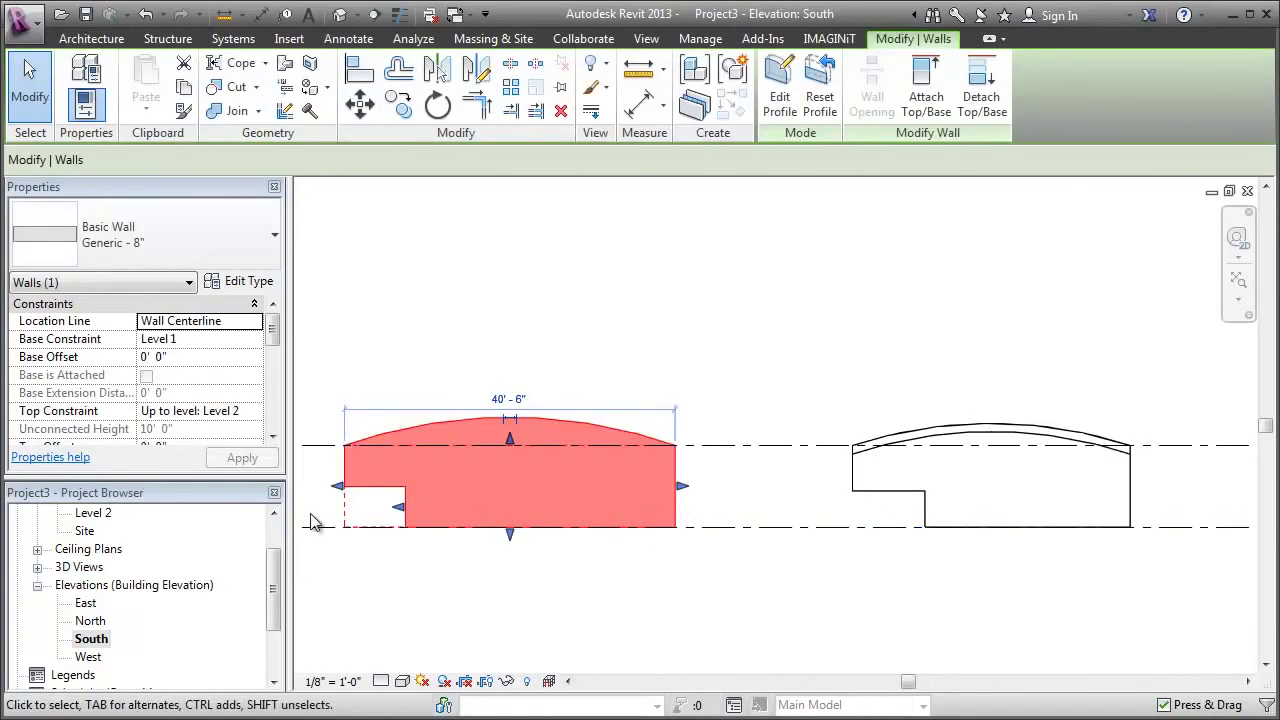
pyautogui.scroll(3, 319, 518)
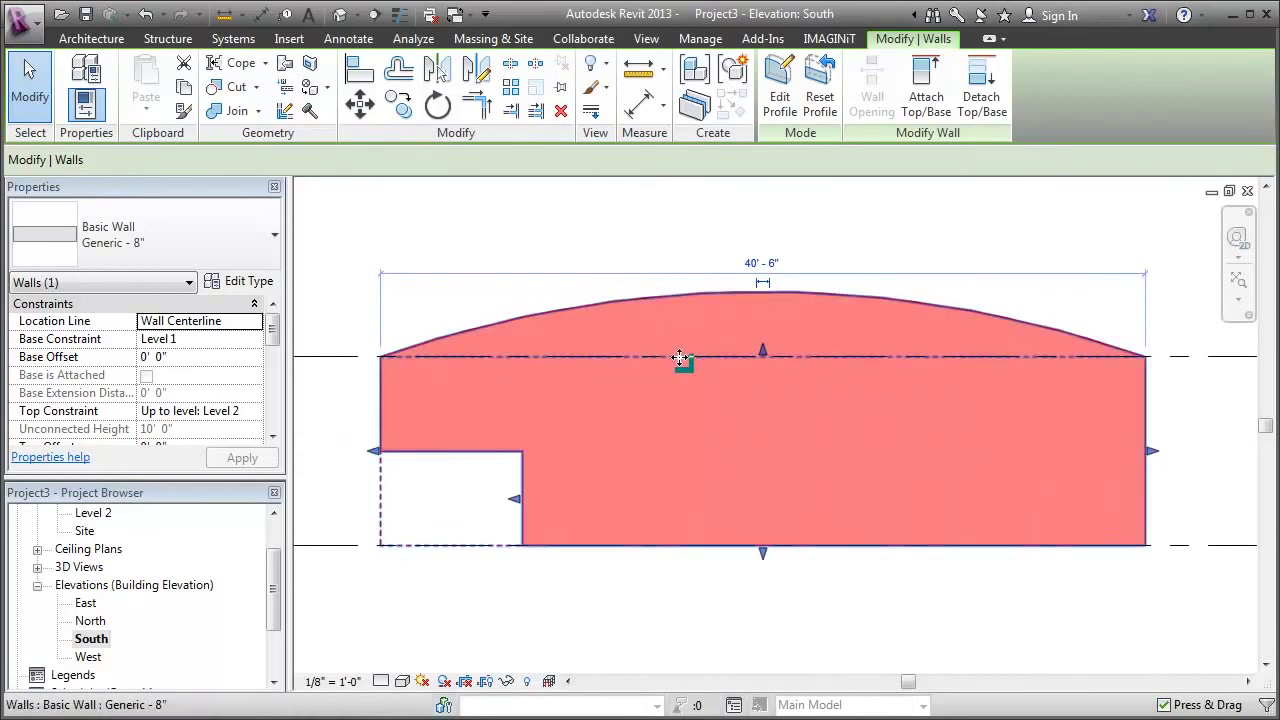
pyautogui.scroll(-2, 680, 358)
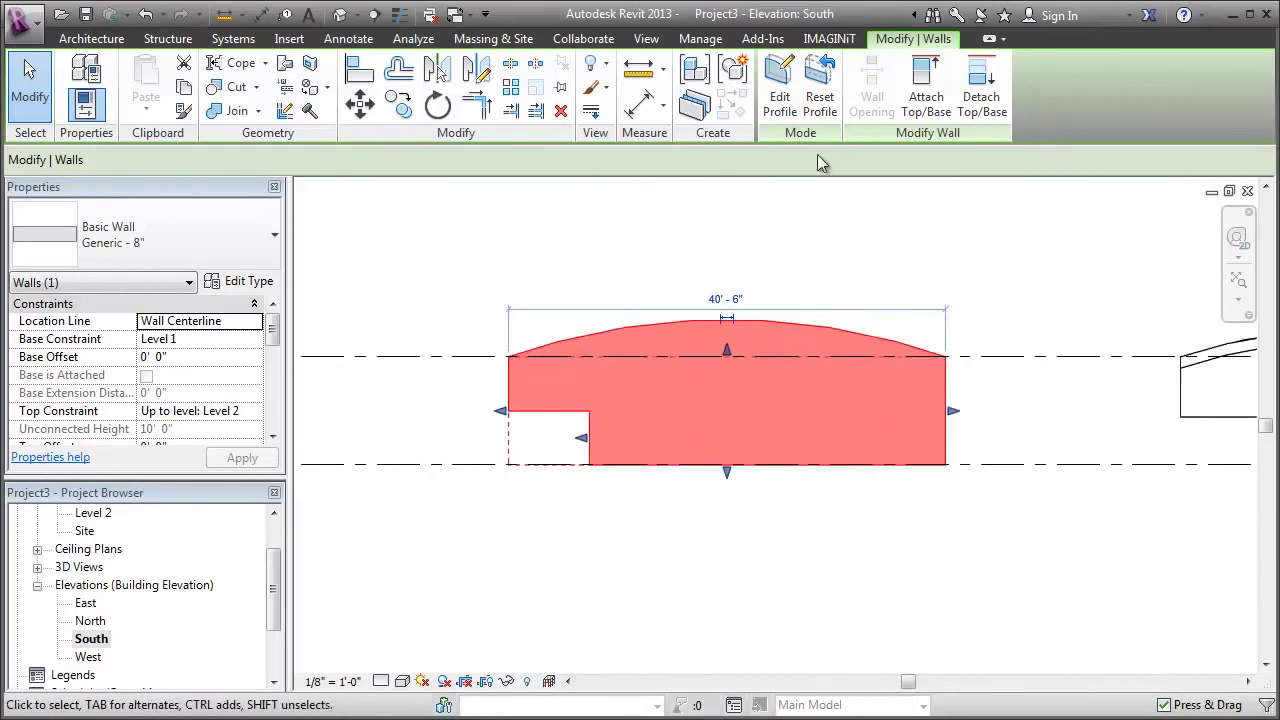
pyautogui.click(820, 100)
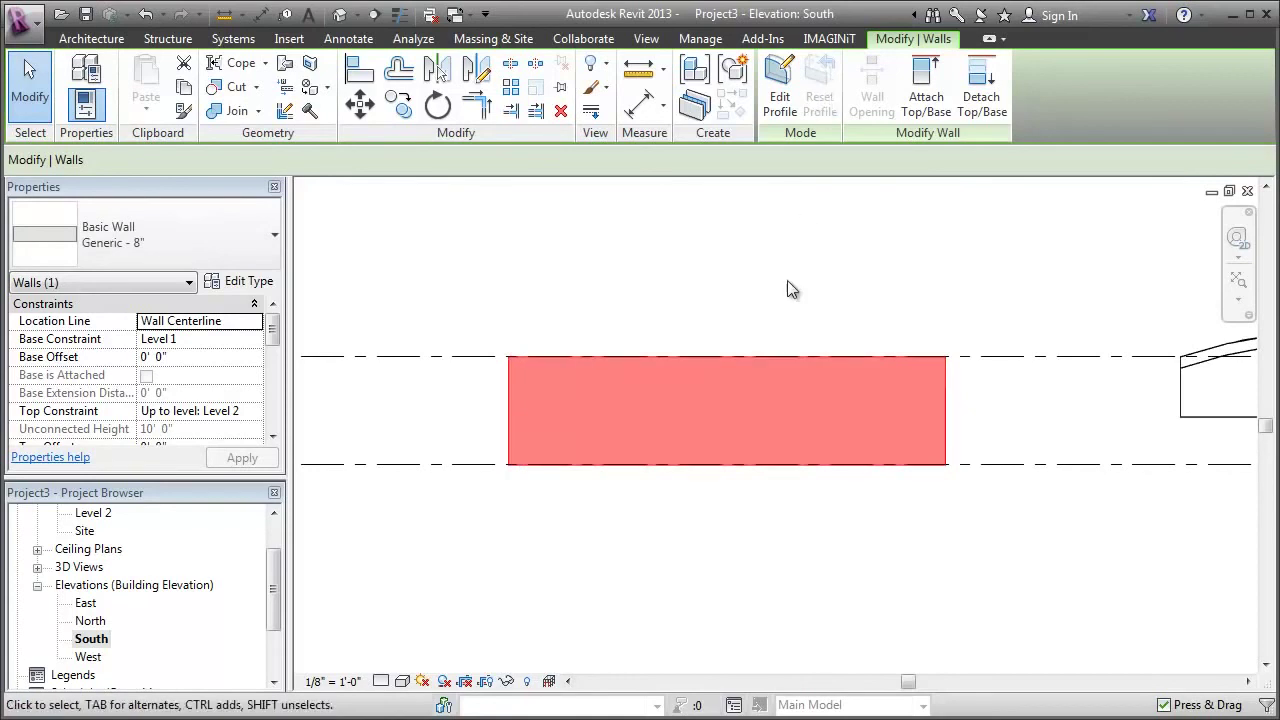
pyautogui.click(153, 16)
# Detach the curved wall's top from the curved roof so it stops at Level 2.
pyautogui.moveTo(955, 277); pyautogui.dragTo(731, 317, button='middle')
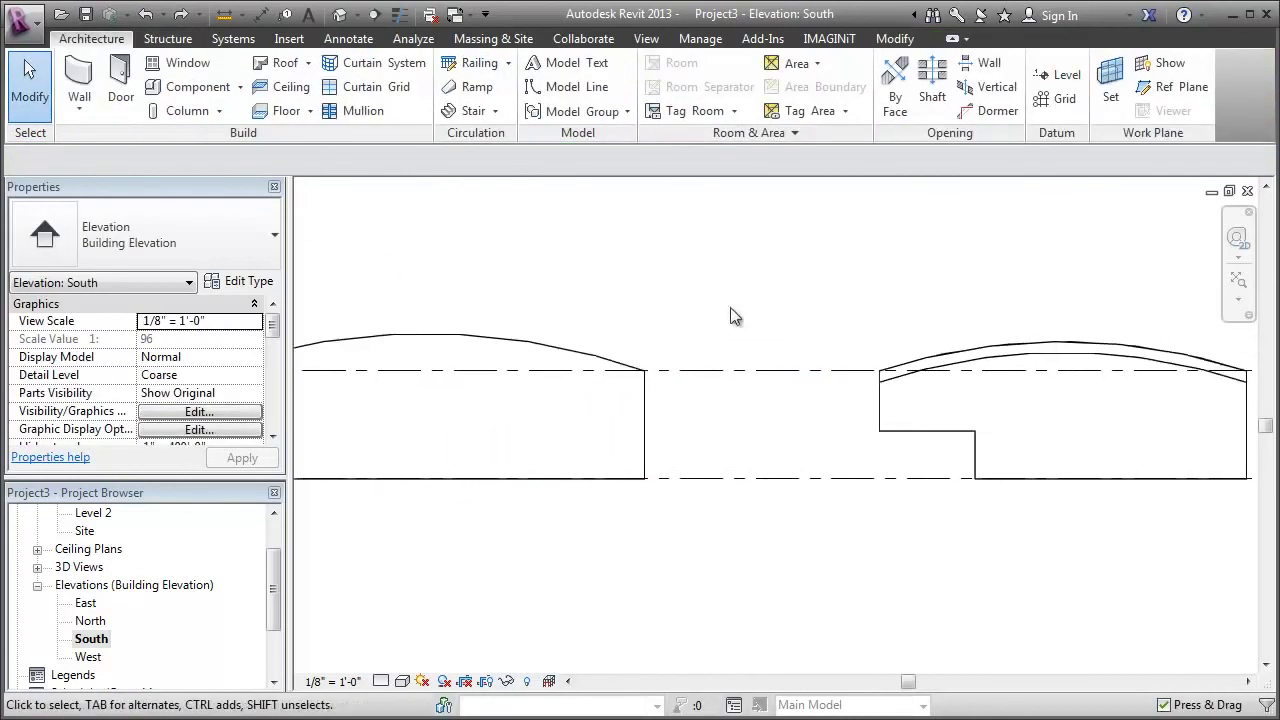
pyautogui.click(880, 405)
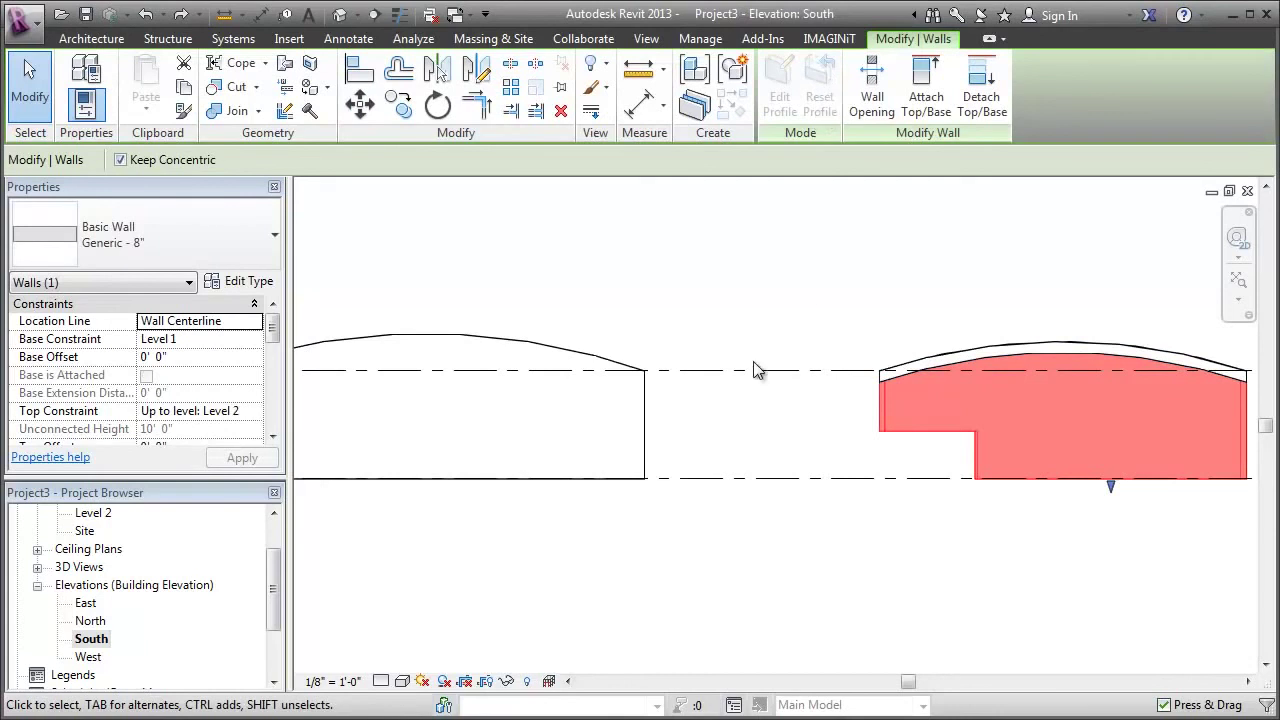
pyautogui.scroll(-2, 735, 357)
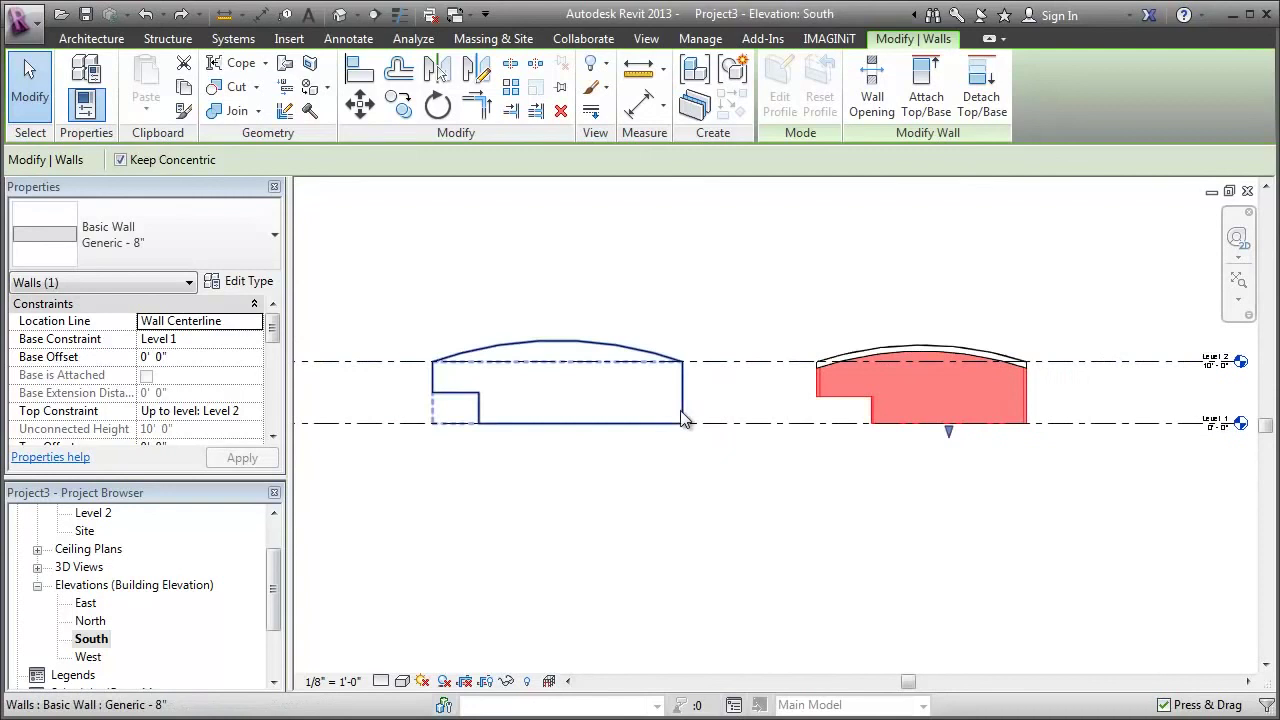
pyautogui.scroll(2, 1011, 300)
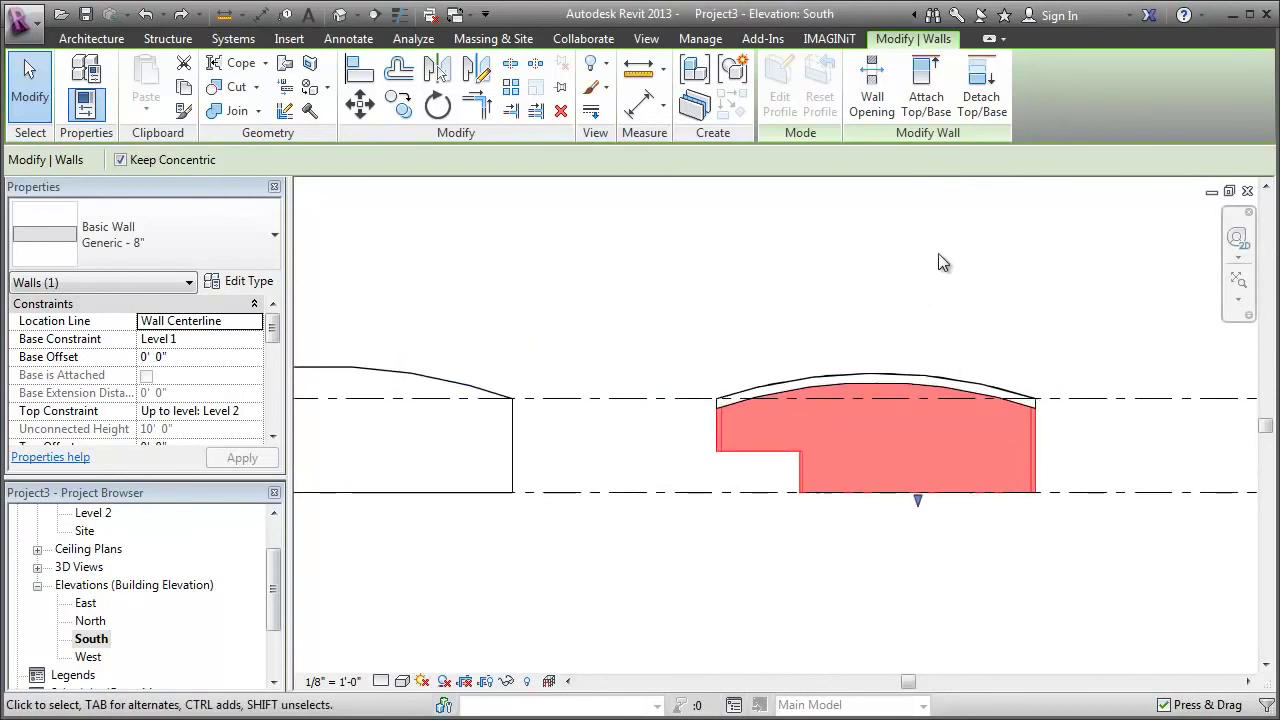
pyautogui.click(982, 98)
pyautogui.click(910, 388)
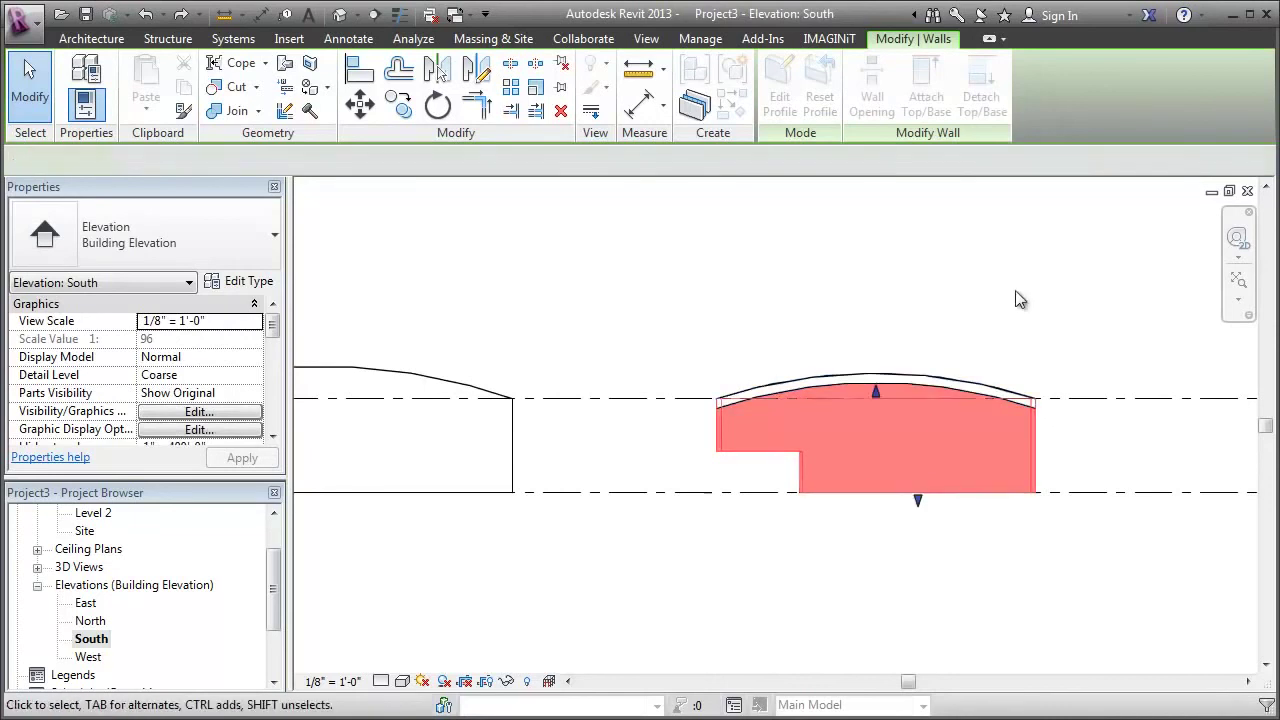
pyautogui.scroll(-2, 1058, 312)
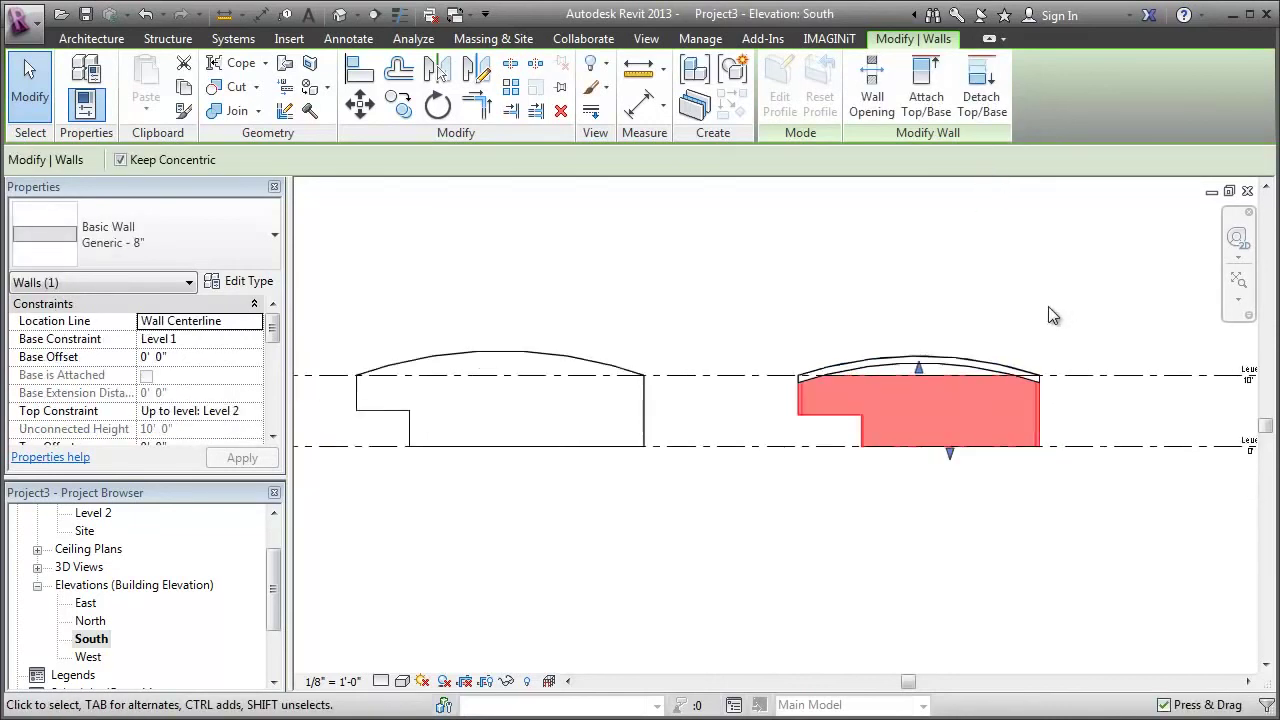
# Delete the rectangular opening from the curved wall.
pyautogui.click(1049, 308)
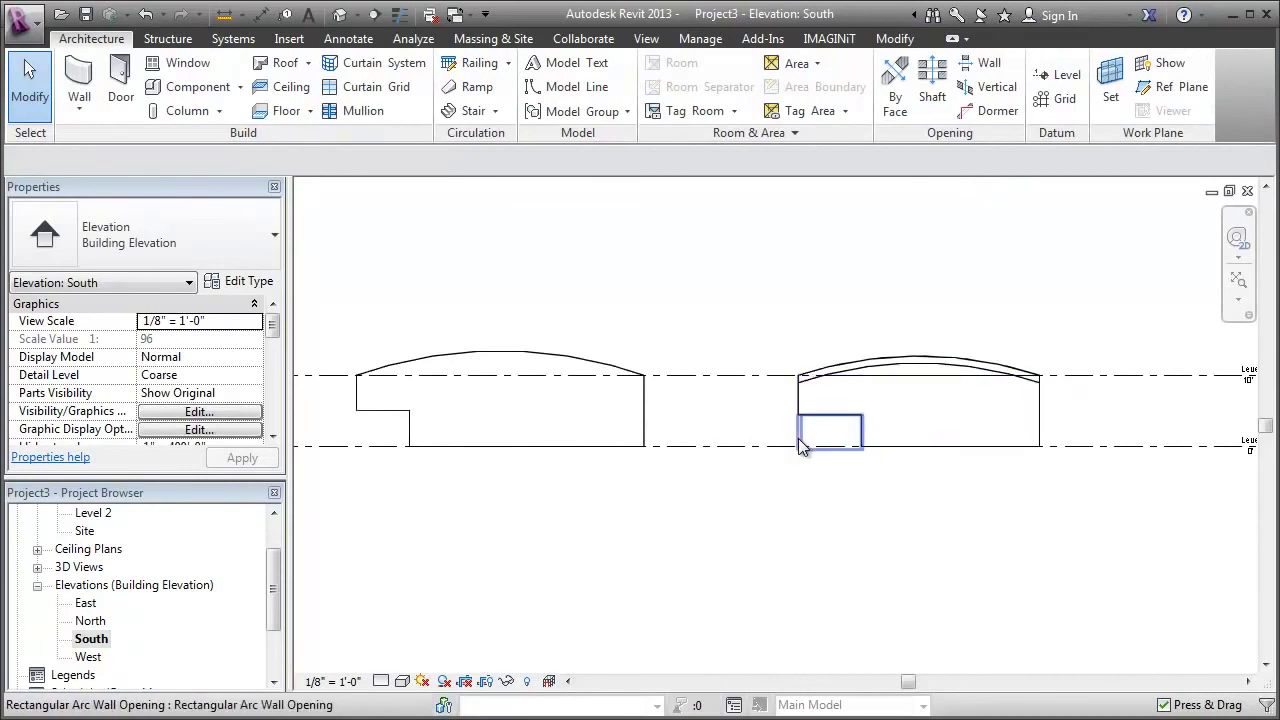
pyautogui.click(830, 445)
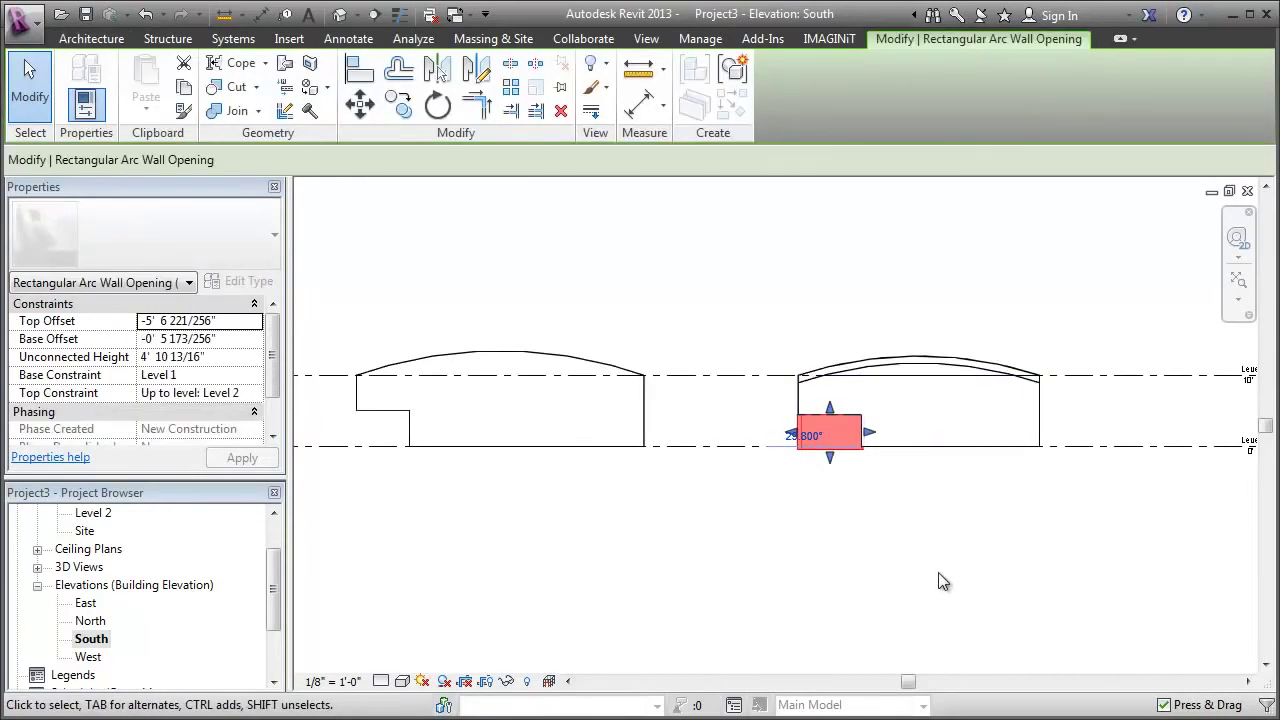
pyautogui.press('Delete')
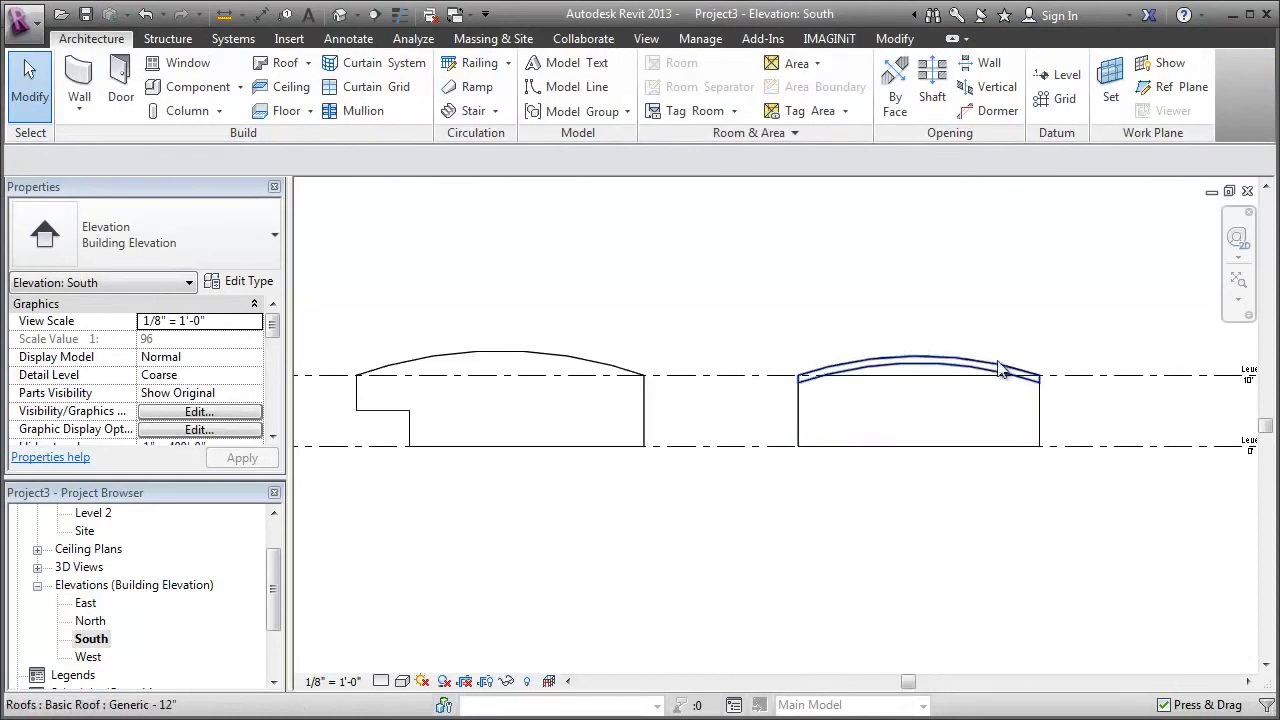
pyautogui.click(145, 15)
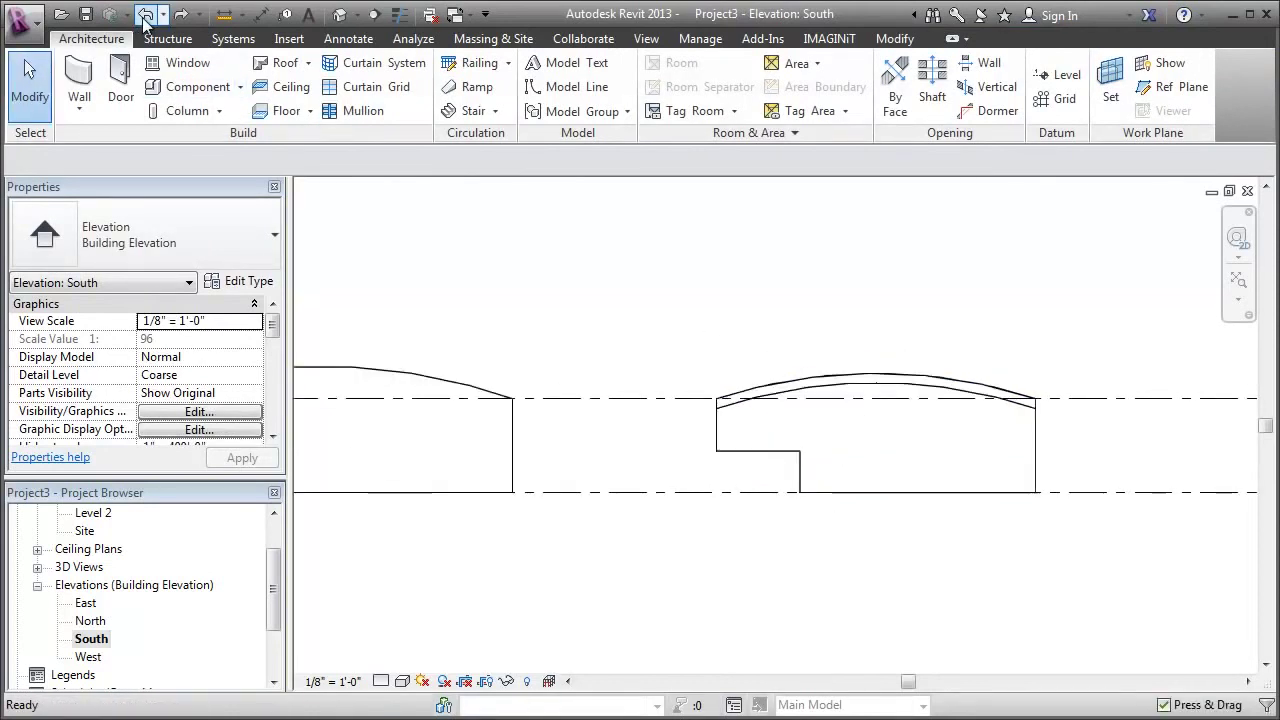
pyautogui.scroll(-2, 872, 290)
pyautogui.moveTo(799, 267); pyautogui.dragTo(792, 350, button='middle')
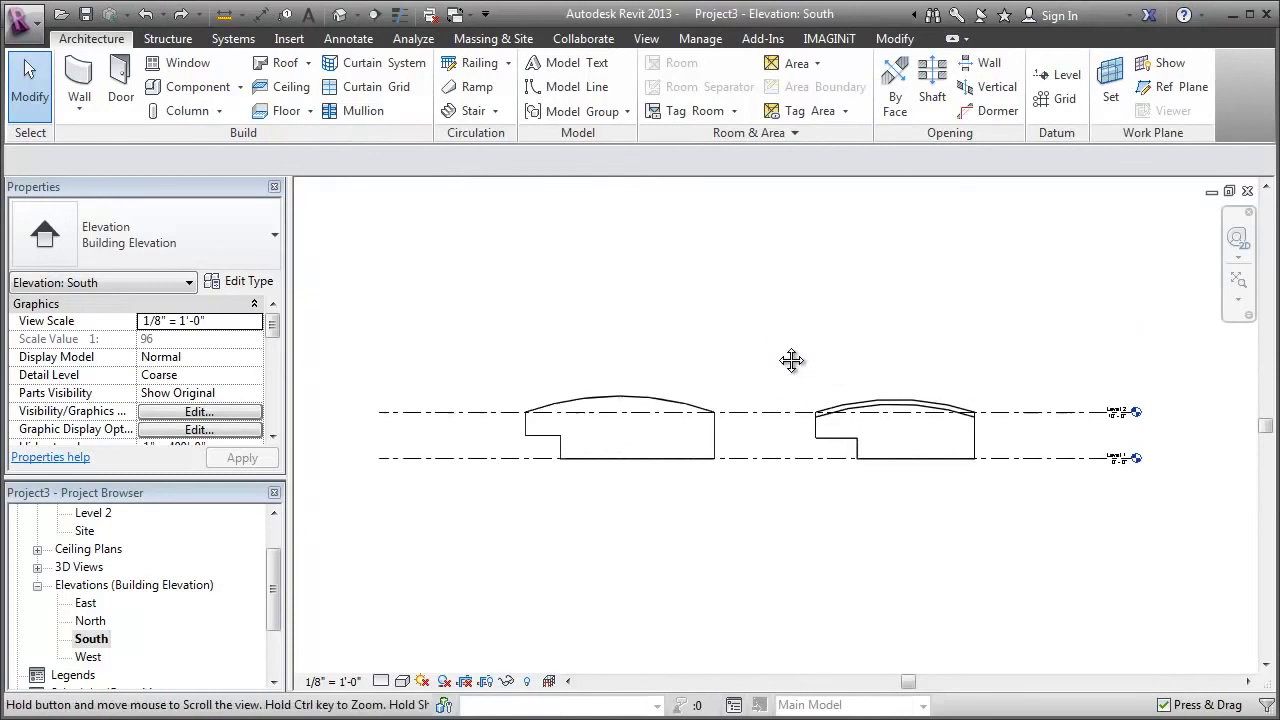